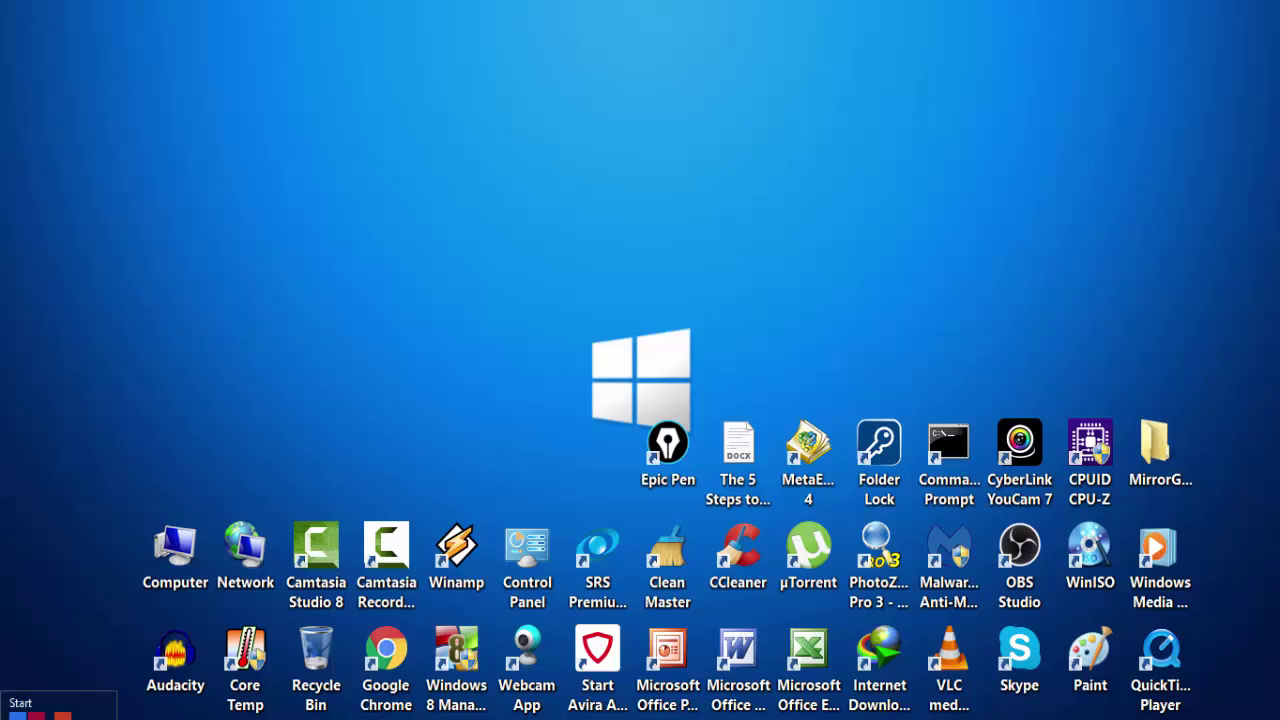
# - Find Command Prompt in the full apps list and open its file location
pyautogui.click(5, 714)
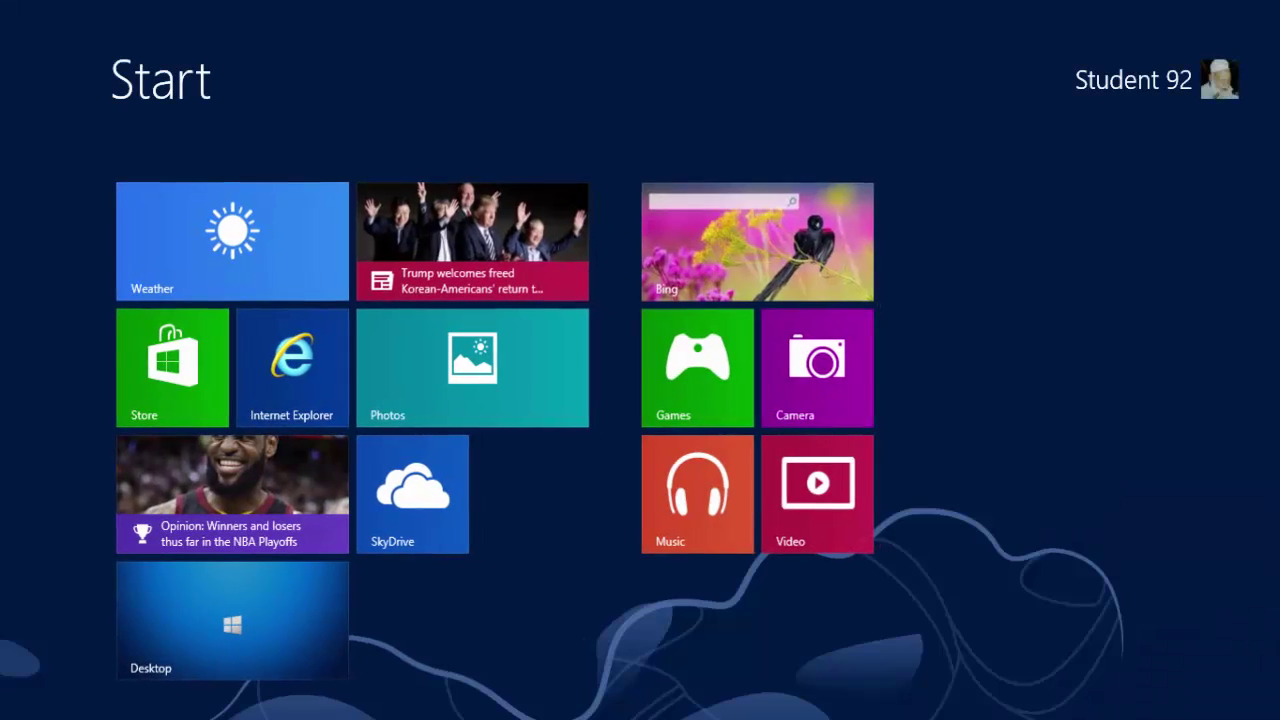
pyautogui.rightClick(846, 640)
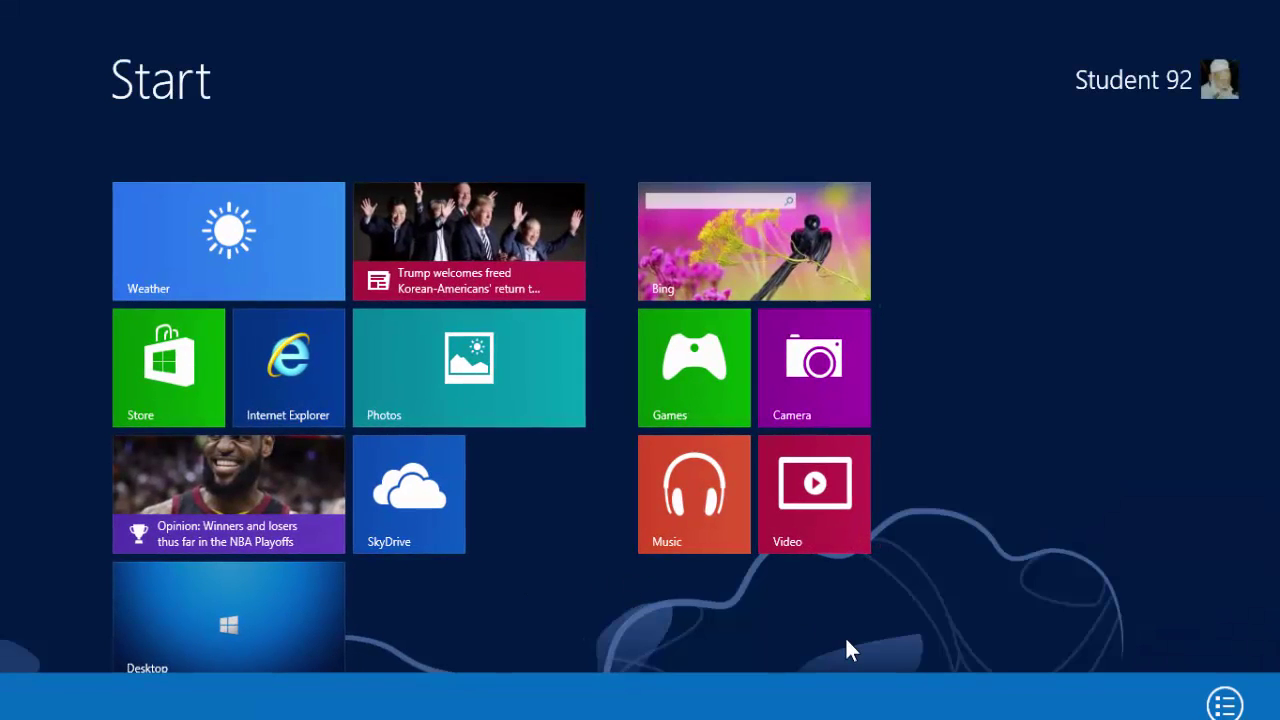
pyautogui.click(1222, 705)
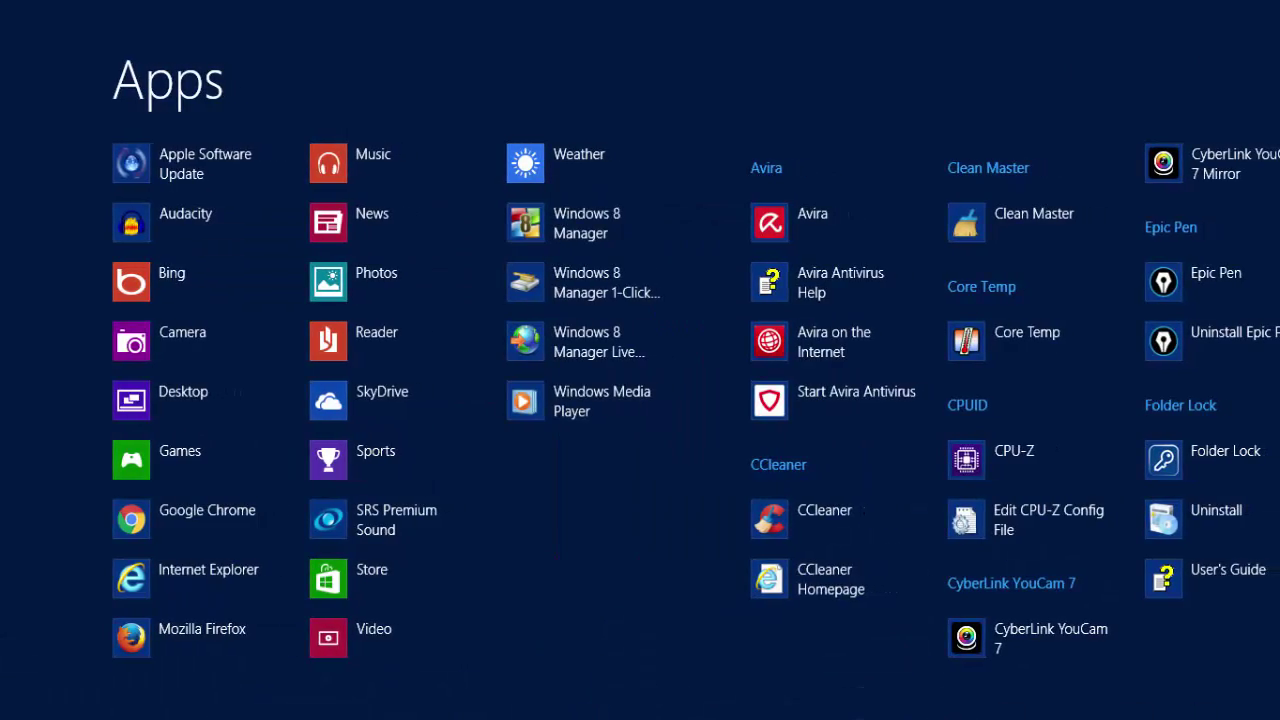
pyautogui.scroll(-5, 640, 400)
pyautogui.scroll(-4, 640, 400)
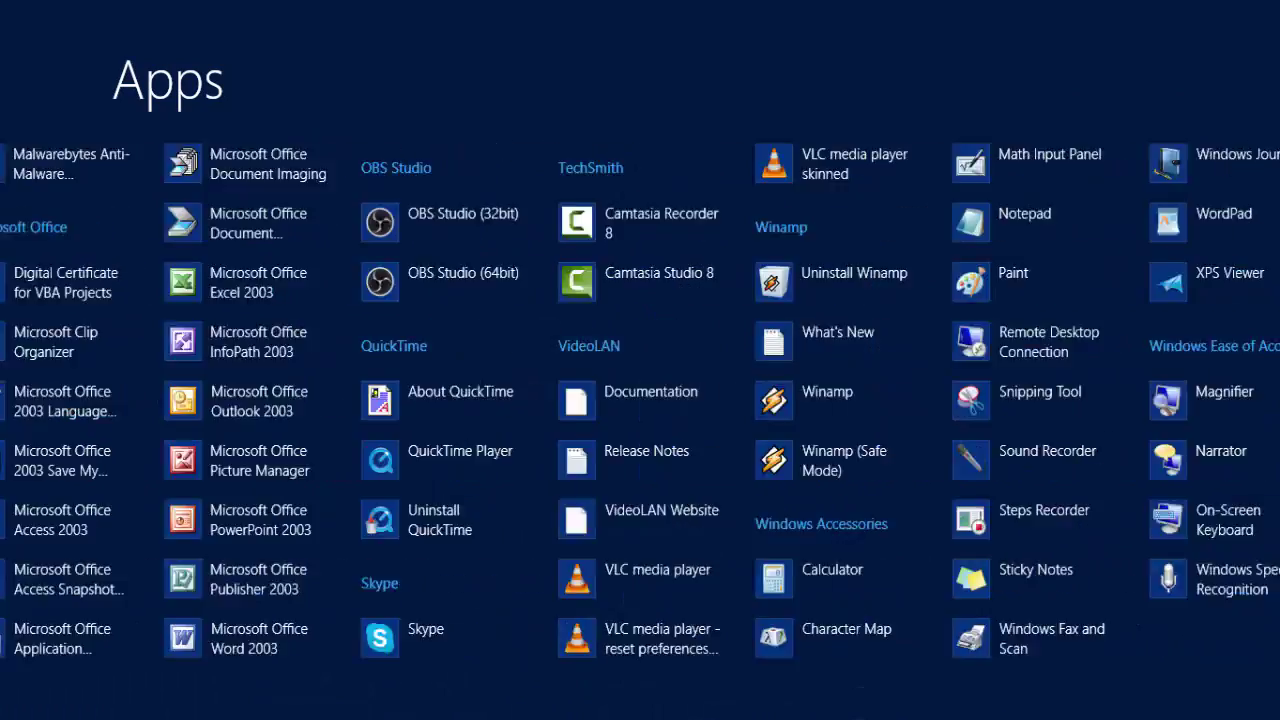
pyautogui.scroll(-3, 640, 400)
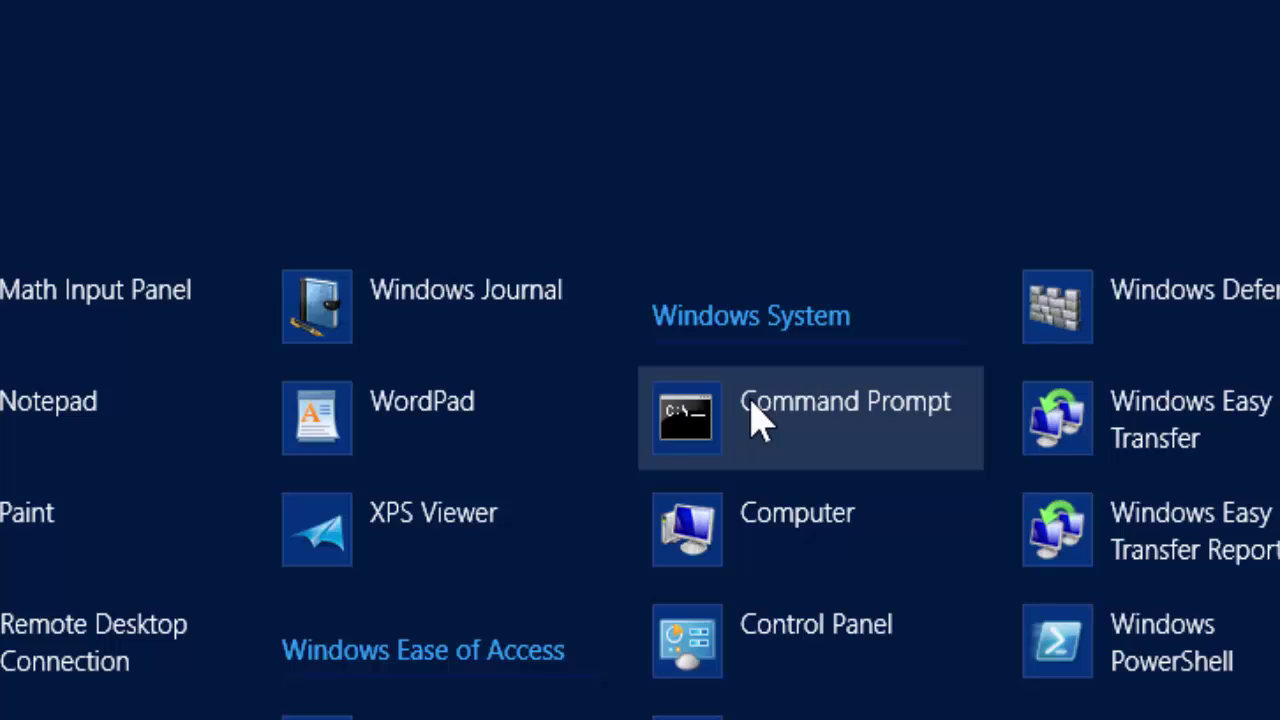
pyautogui.rightClick(755, 420)
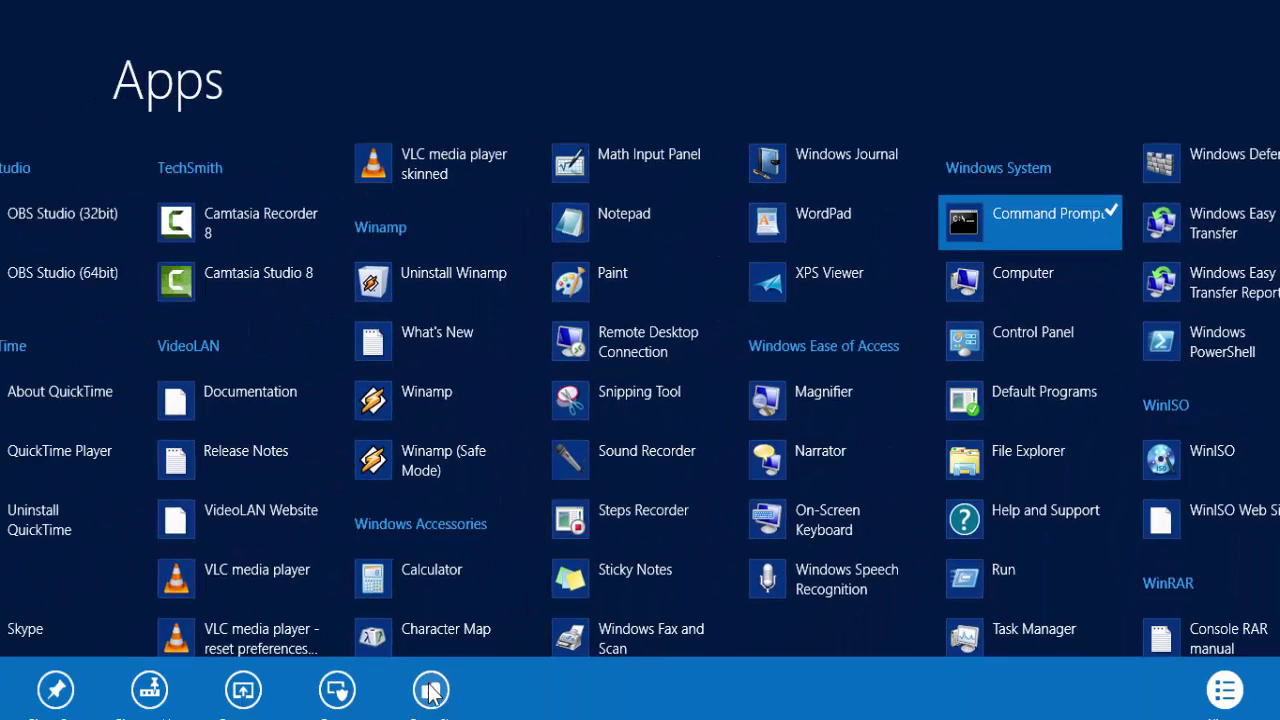
pyautogui.click(430, 690)
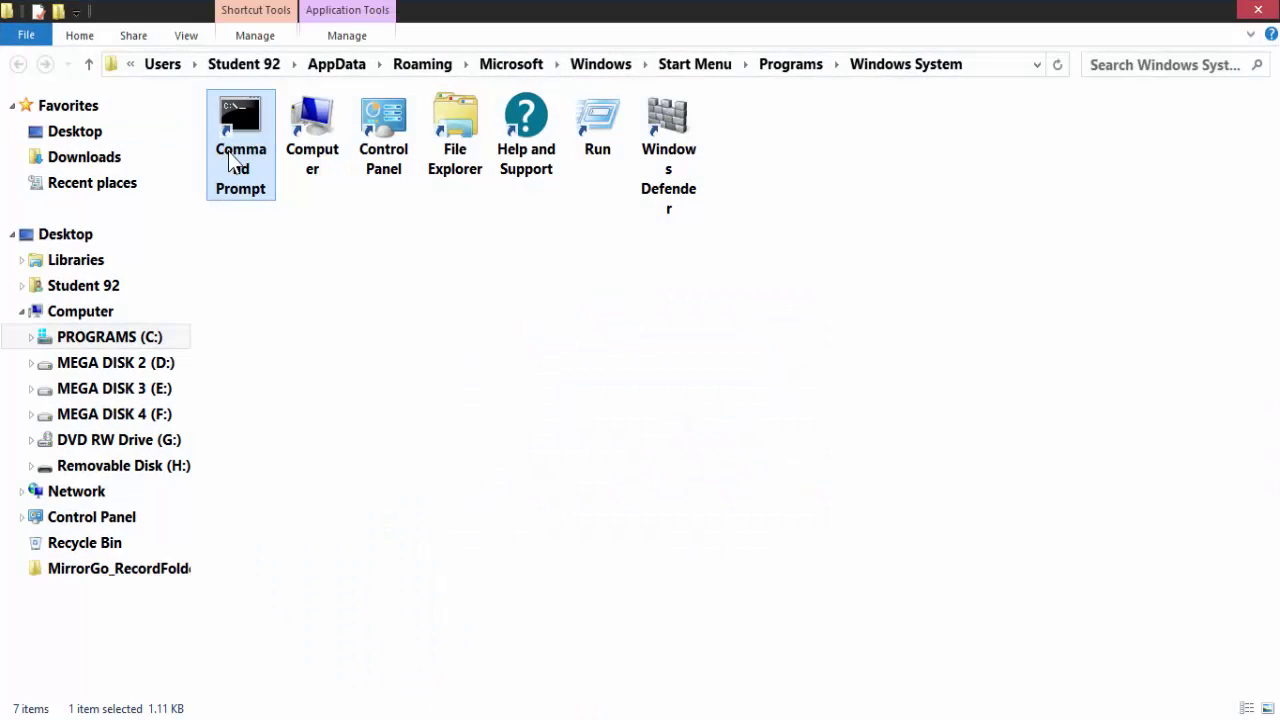
# - Look at the option for sending a Command Prompt shortcut to the desktop, and close the folder window
pyautogui.rightClick(232, 163)
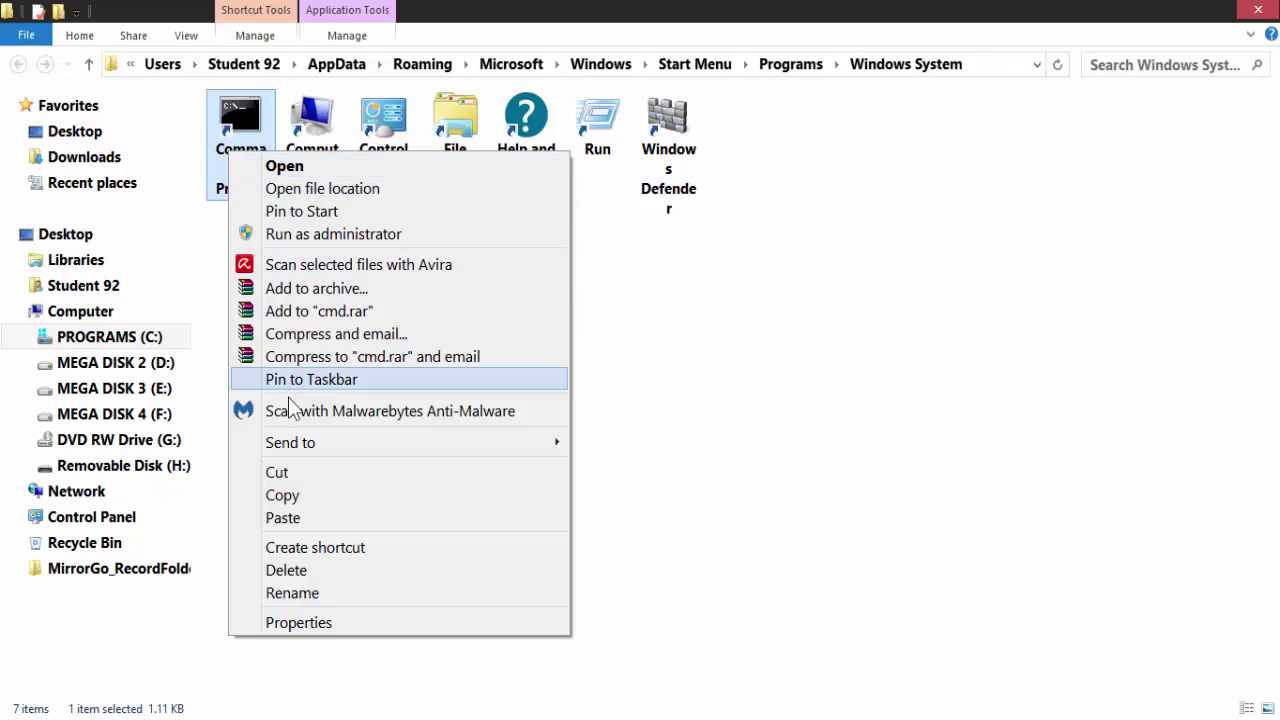
pyautogui.moveTo(297, 443)
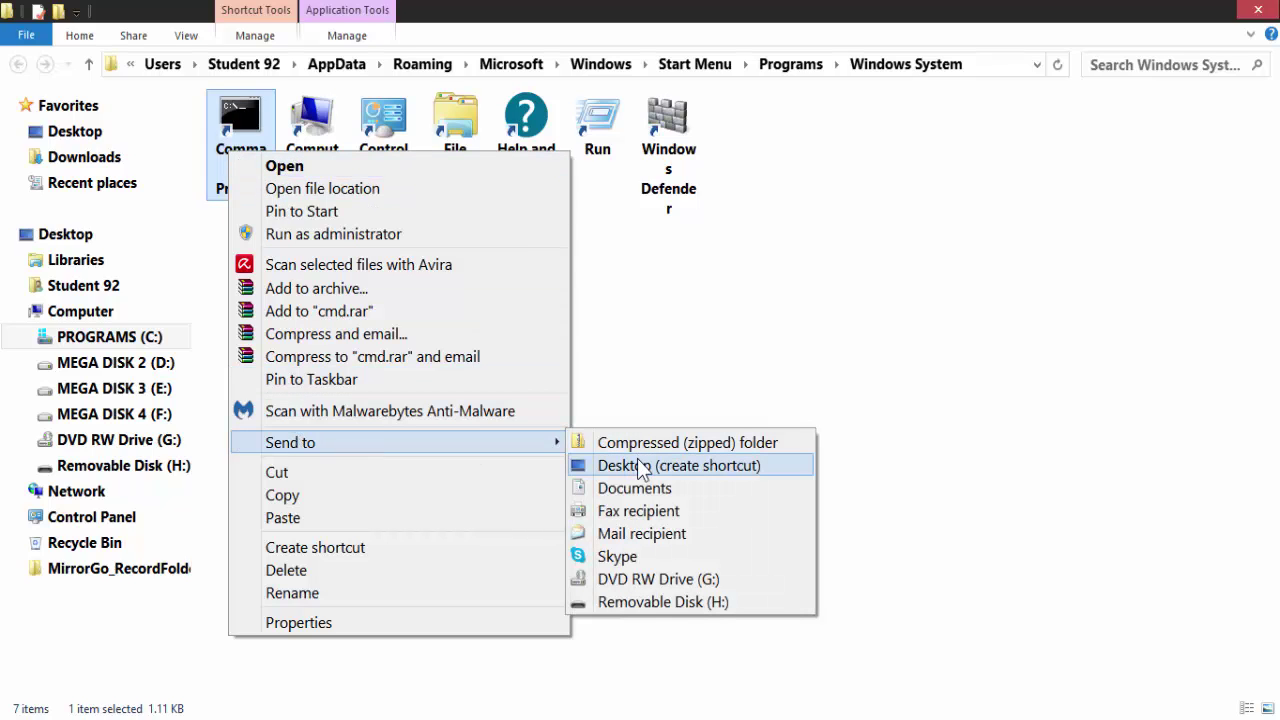
pyautogui.click(859, 318)
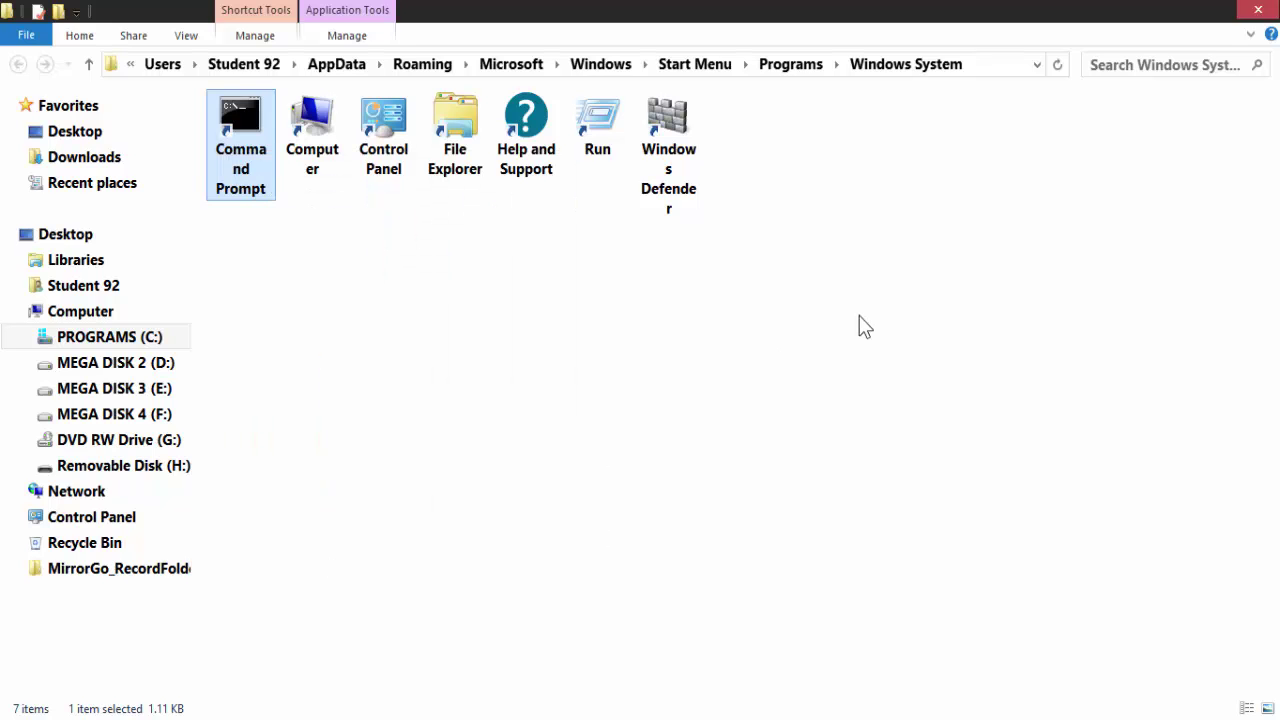
pyautogui.click(1258, 12)
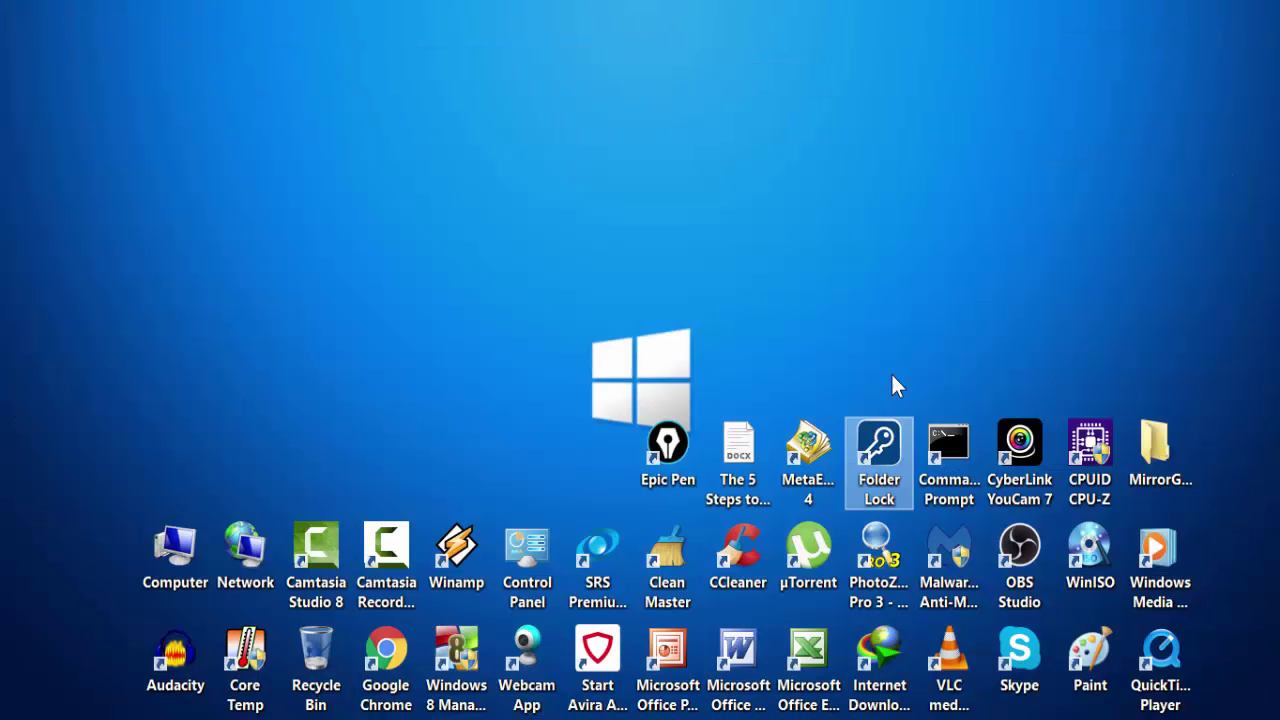
# - Run Command Prompt as administrator from the desktop shortcut and move its window toward the middle of the desktop
pyautogui.rightClick(950, 455)
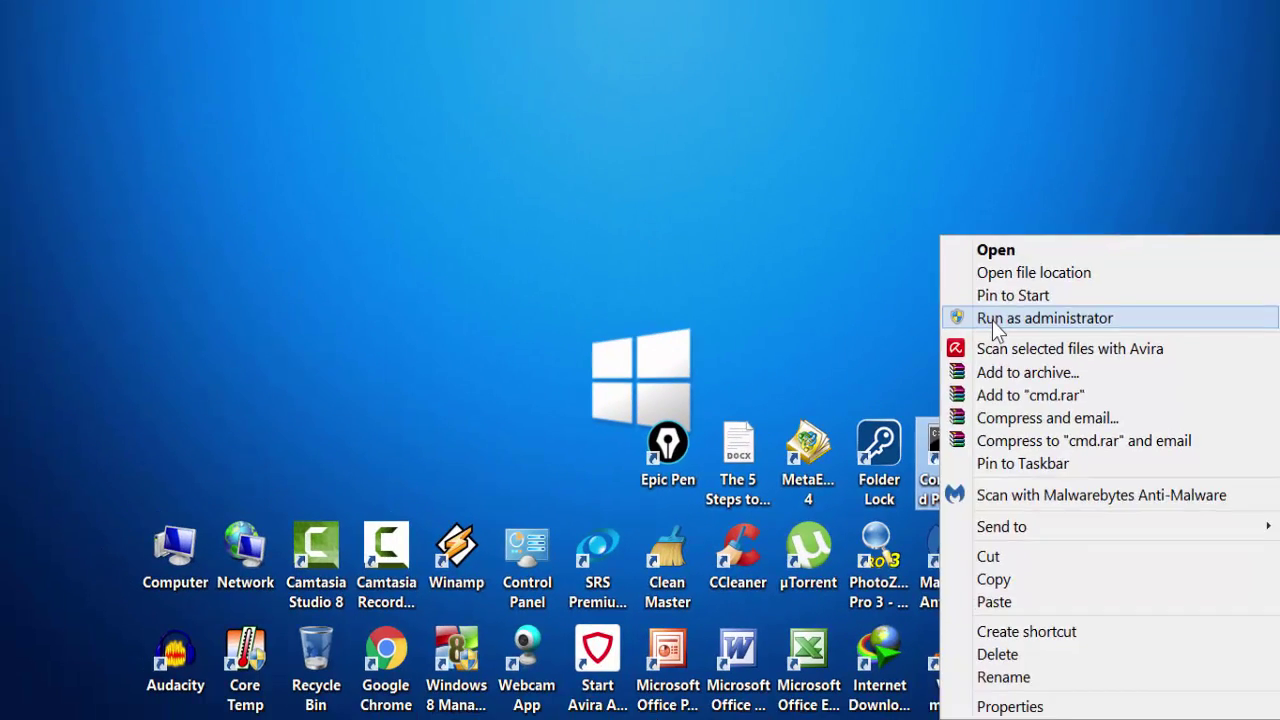
pyautogui.click(992, 320)
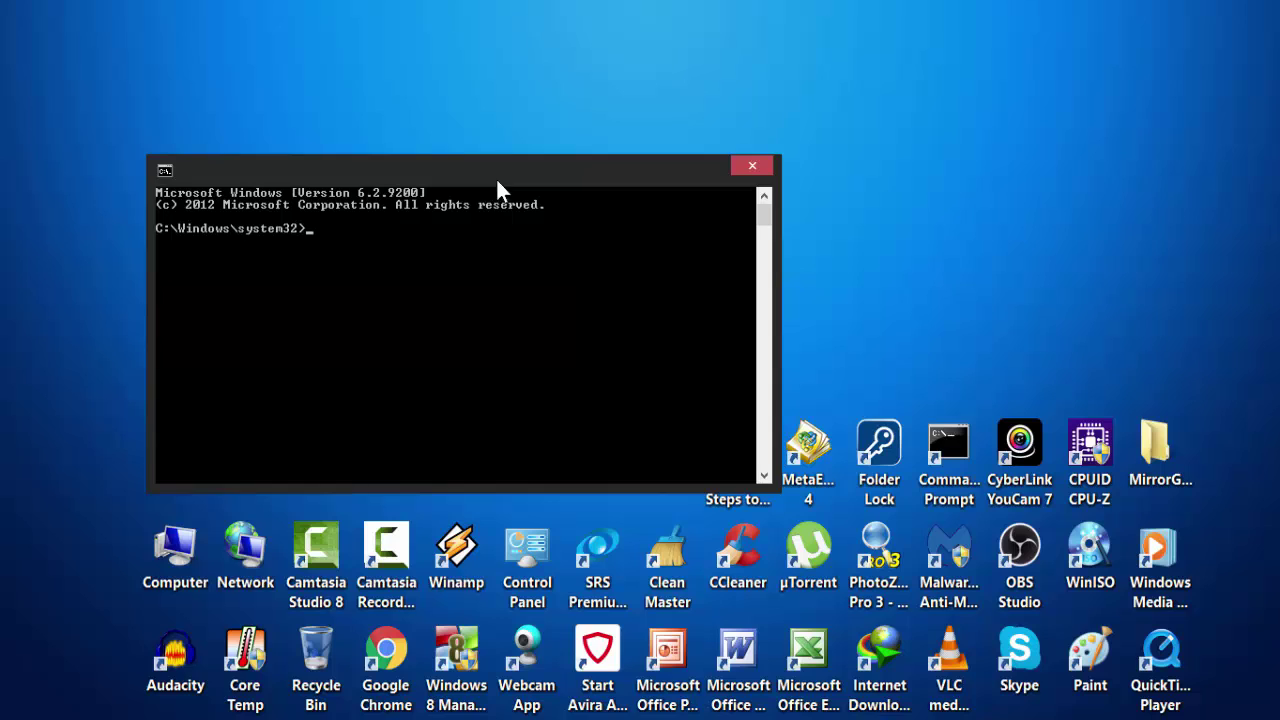
pyautogui.moveTo(496, 178); pyautogui.dragTo(748, 128)
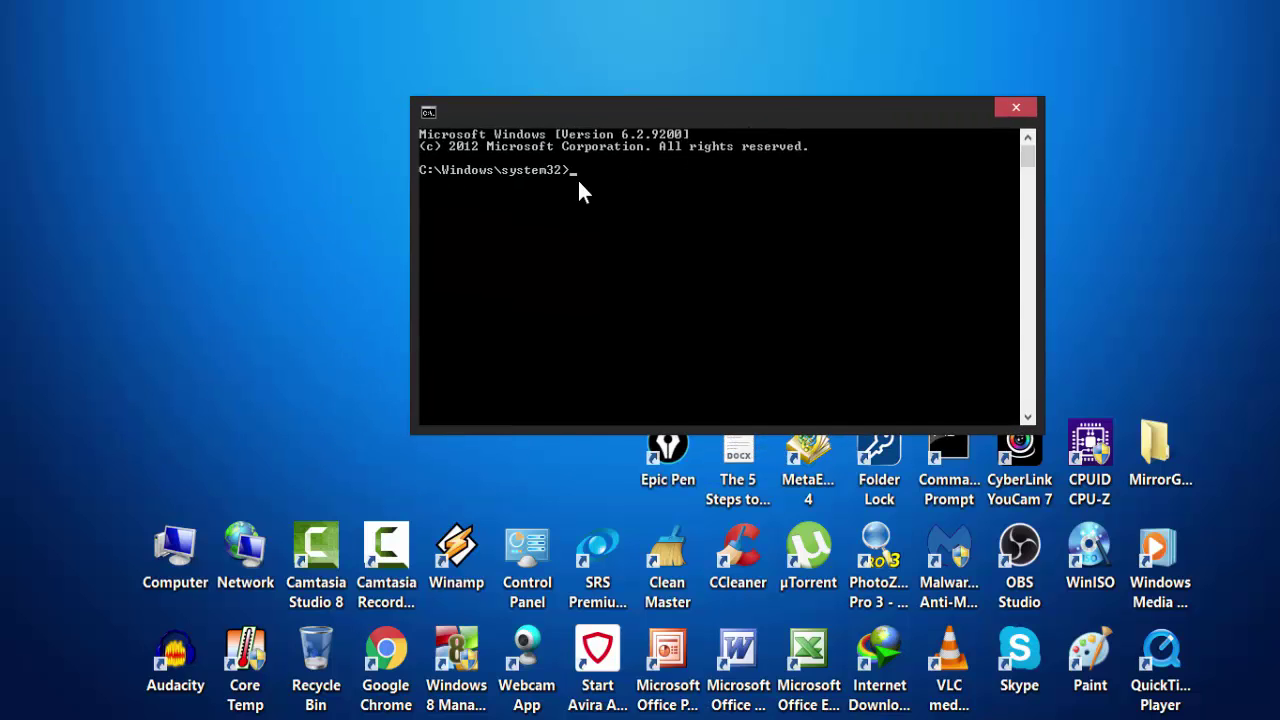
# - Start DISKPART and list the computer's disks with LIST DISK
pyautogui.write('DISK')
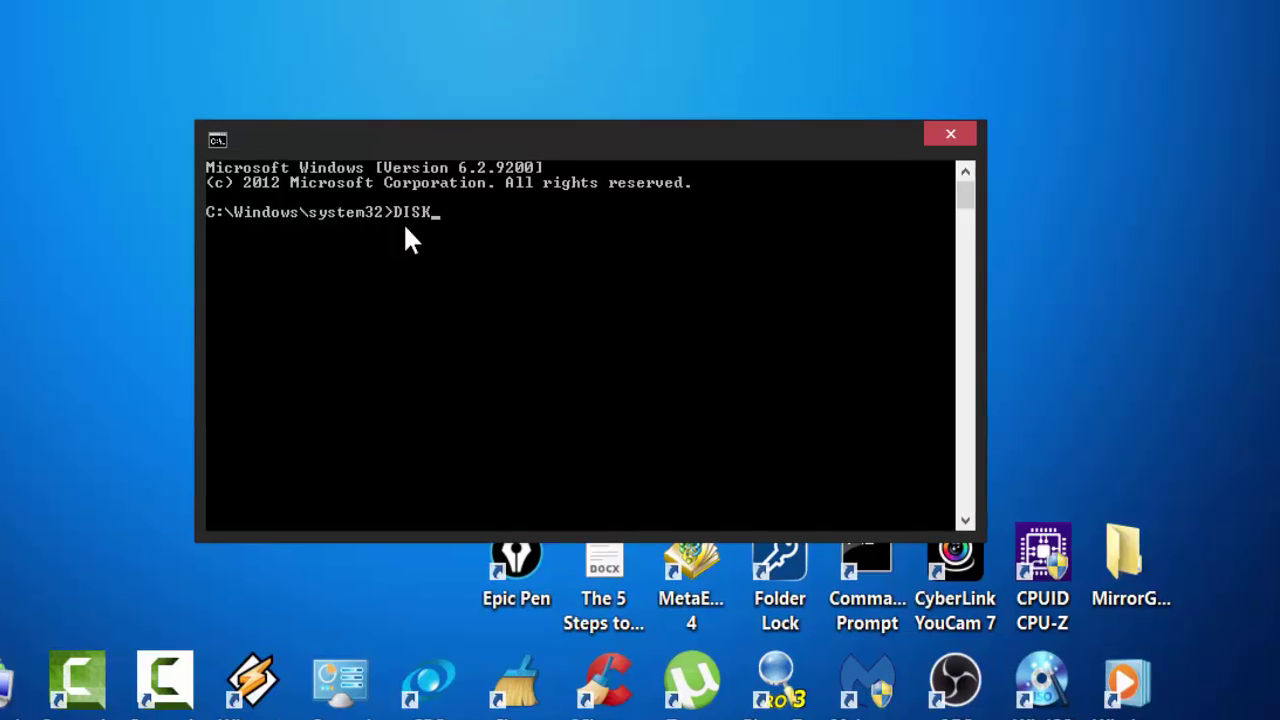
pyautogui.write('PART')
pyautogui.press('Return')
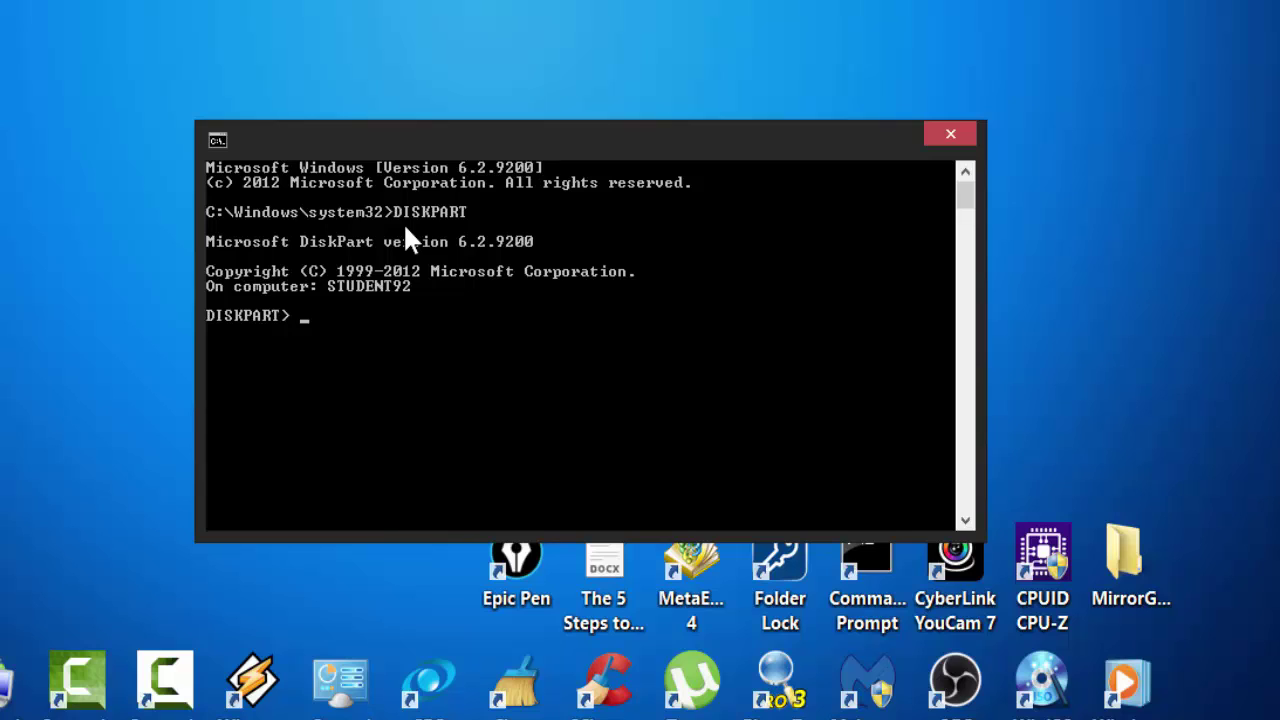
pyautogui.write('LIST DISK')
pyautogui.press('Return')
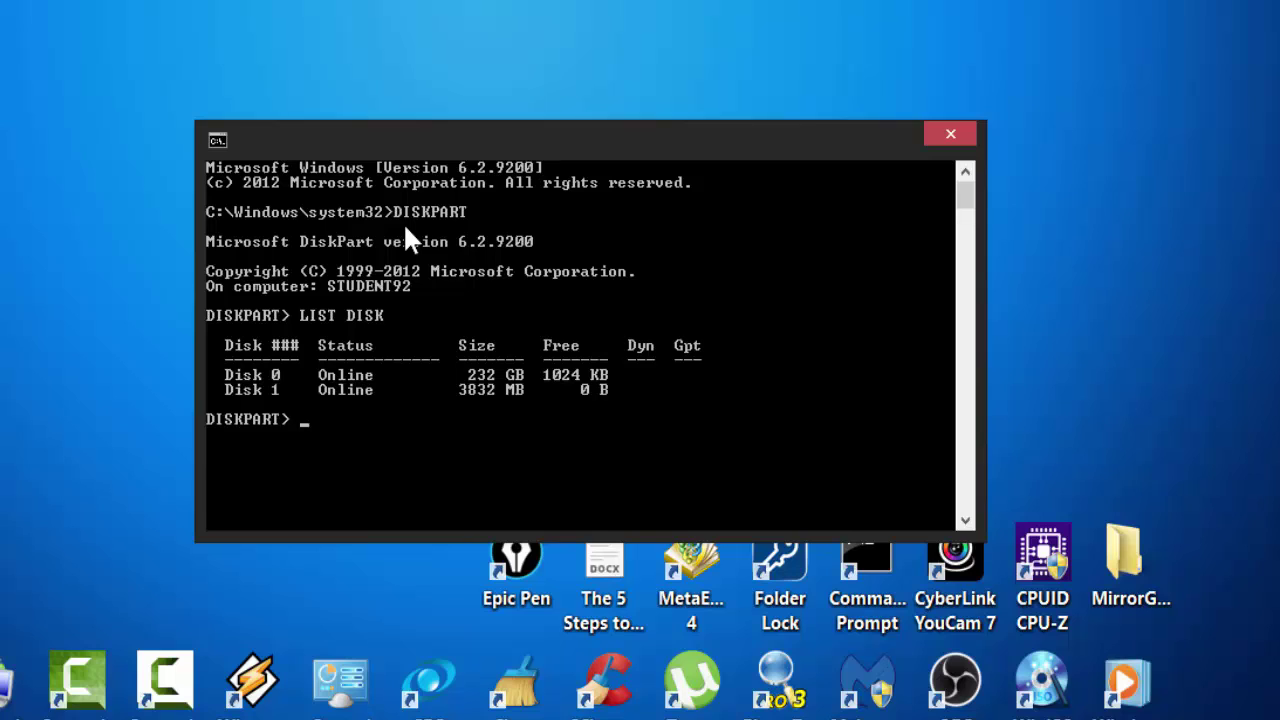
# - Select the removable drive in DiskPart with SELECT DISK 1
pyautogui.write('SELECT DISK')
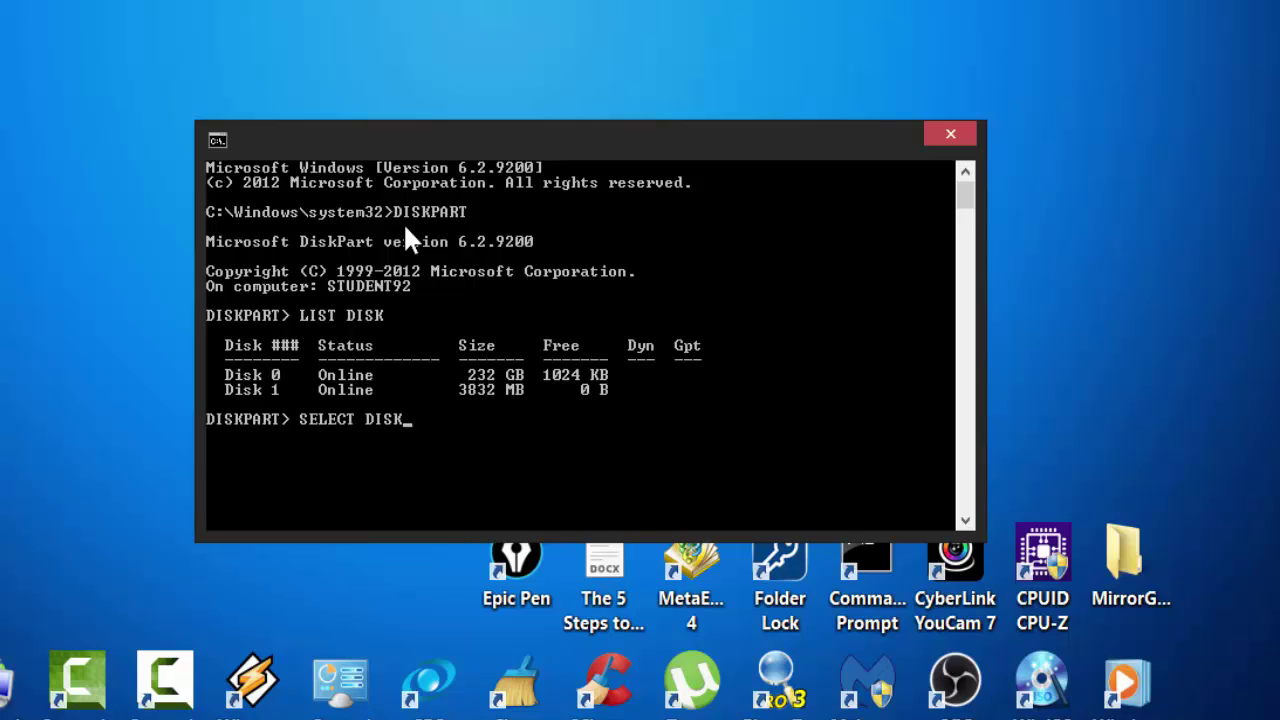
pyautogui.write(' 1')
pyautogui.press('Return')
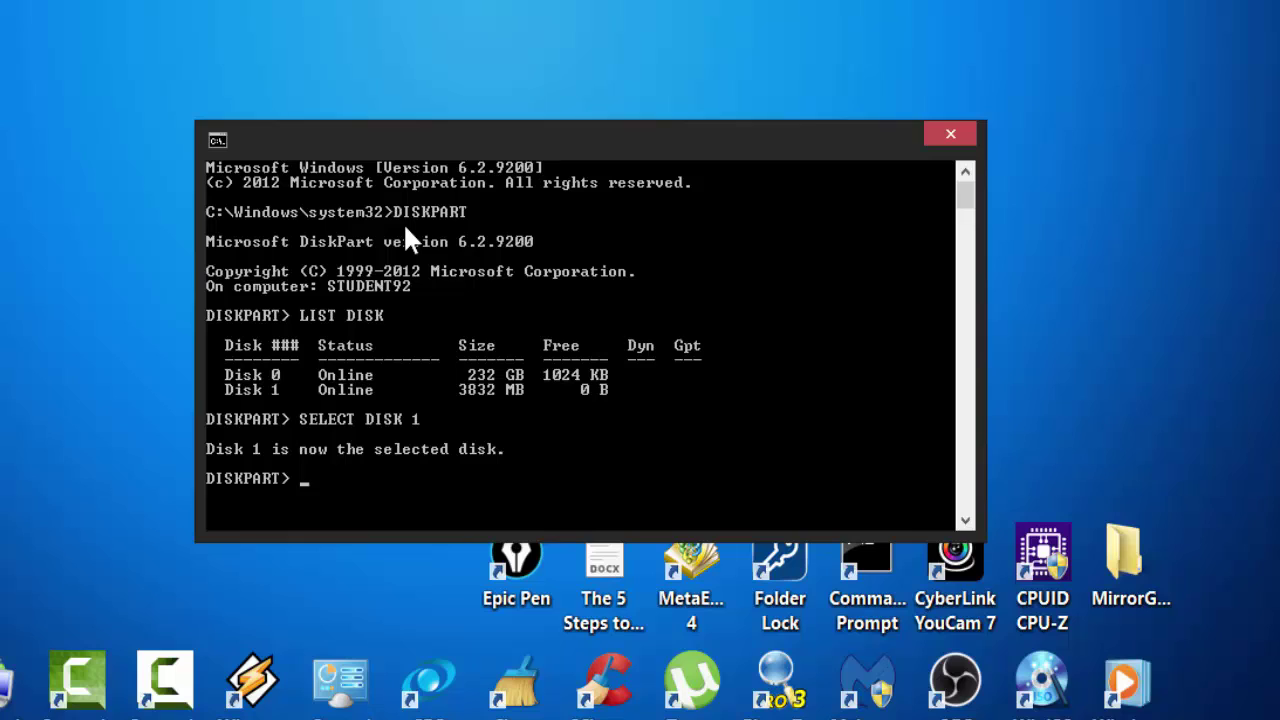
# - Write-protect the selected disk with ATTRIBUTES DISK SET READONLY
pyautogui.write('ATTRIBUTES')
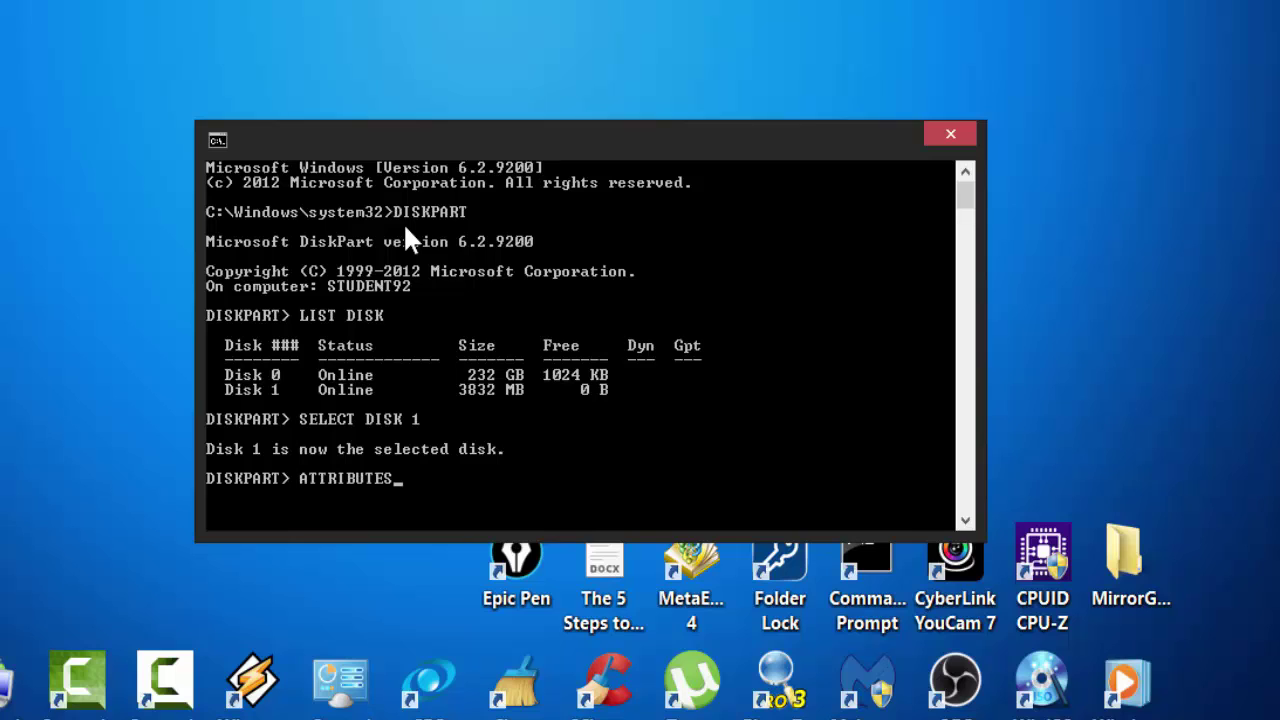
pyautogui.write(' DISK SET REA')
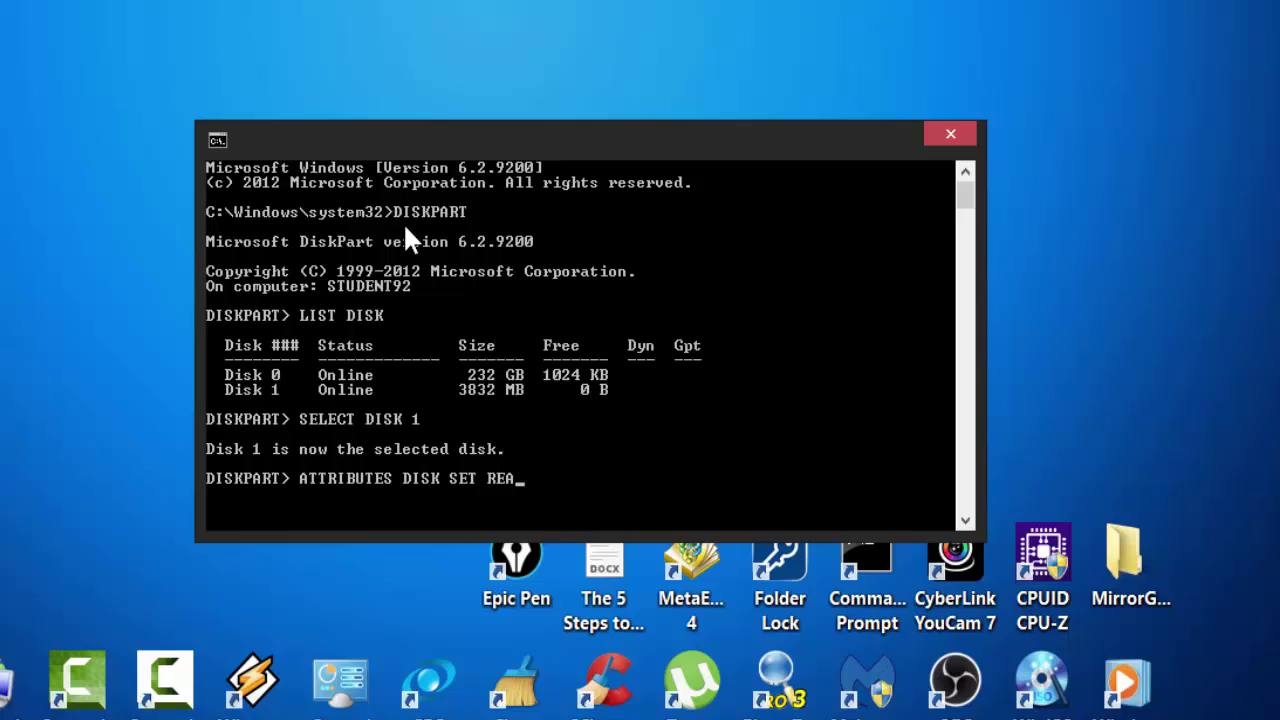
pyautogui.write('DONLY')
pyautogui.press('Return')
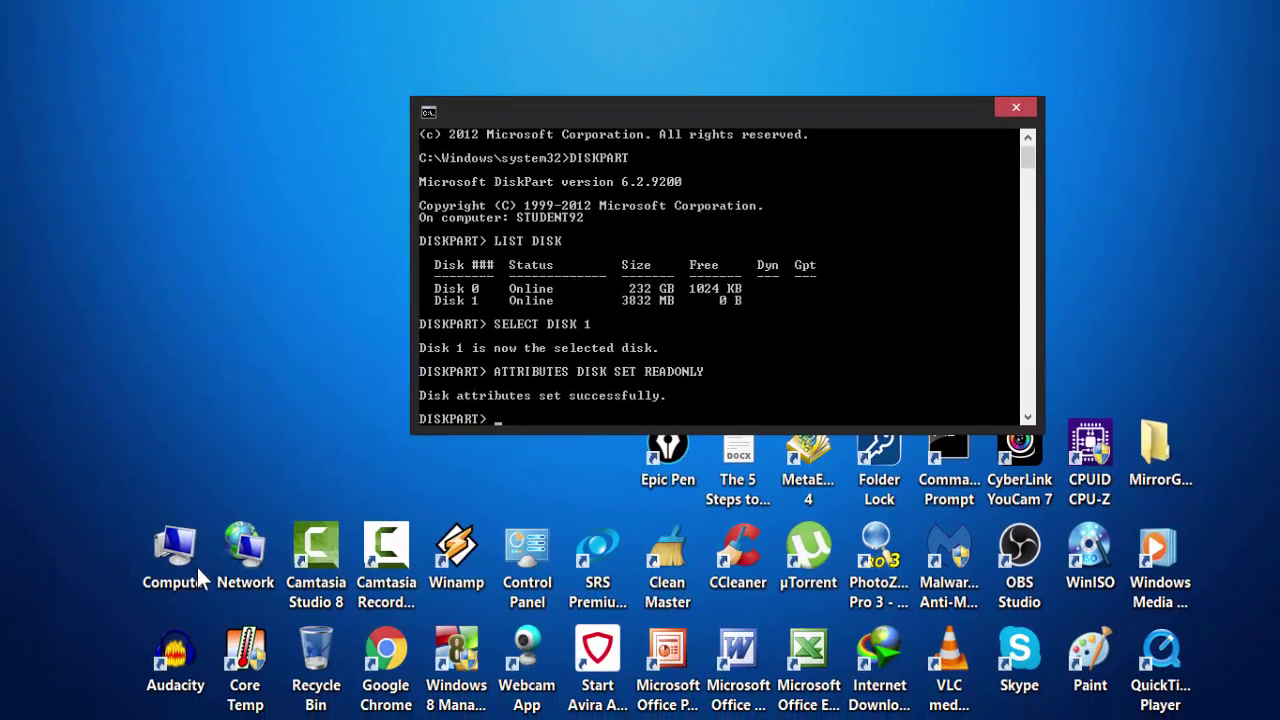
# - Open Computer and examine the commands available for Removable Disk (H:)
pyautogui.doubleClick(185, 575)
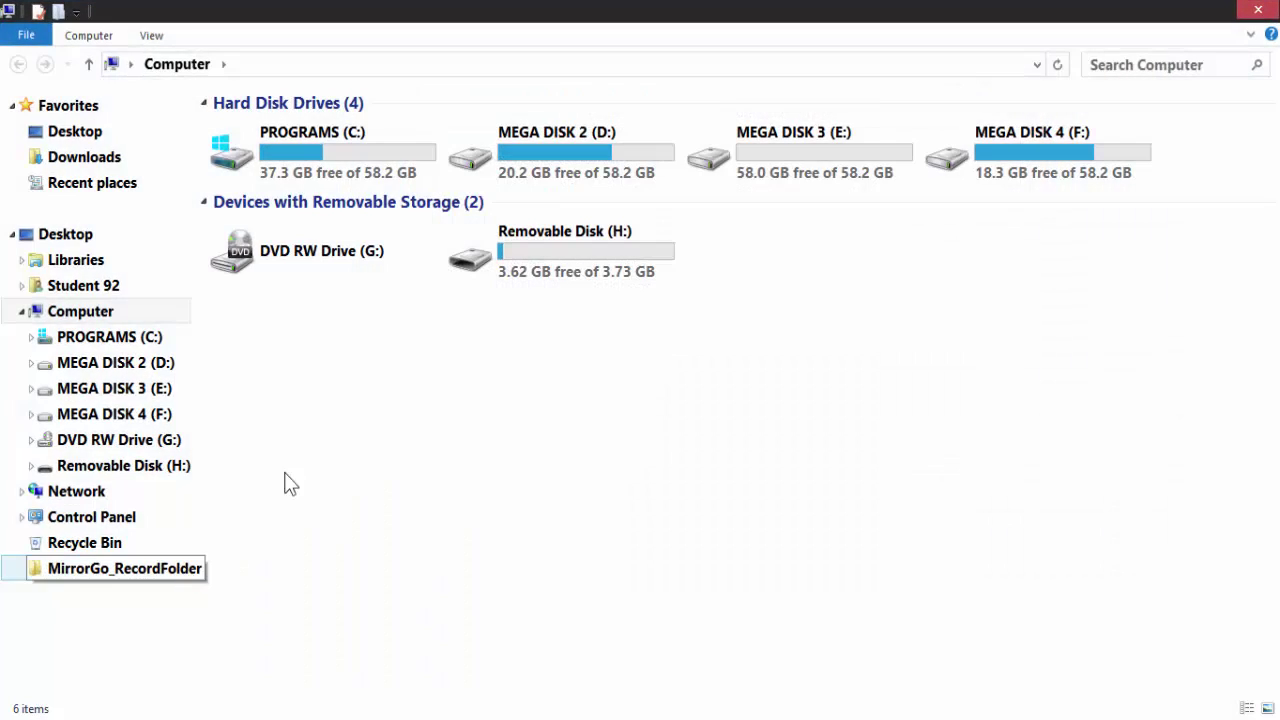
pyautogui.click(559, 252)
pyautogui.rightClick(560, 252)
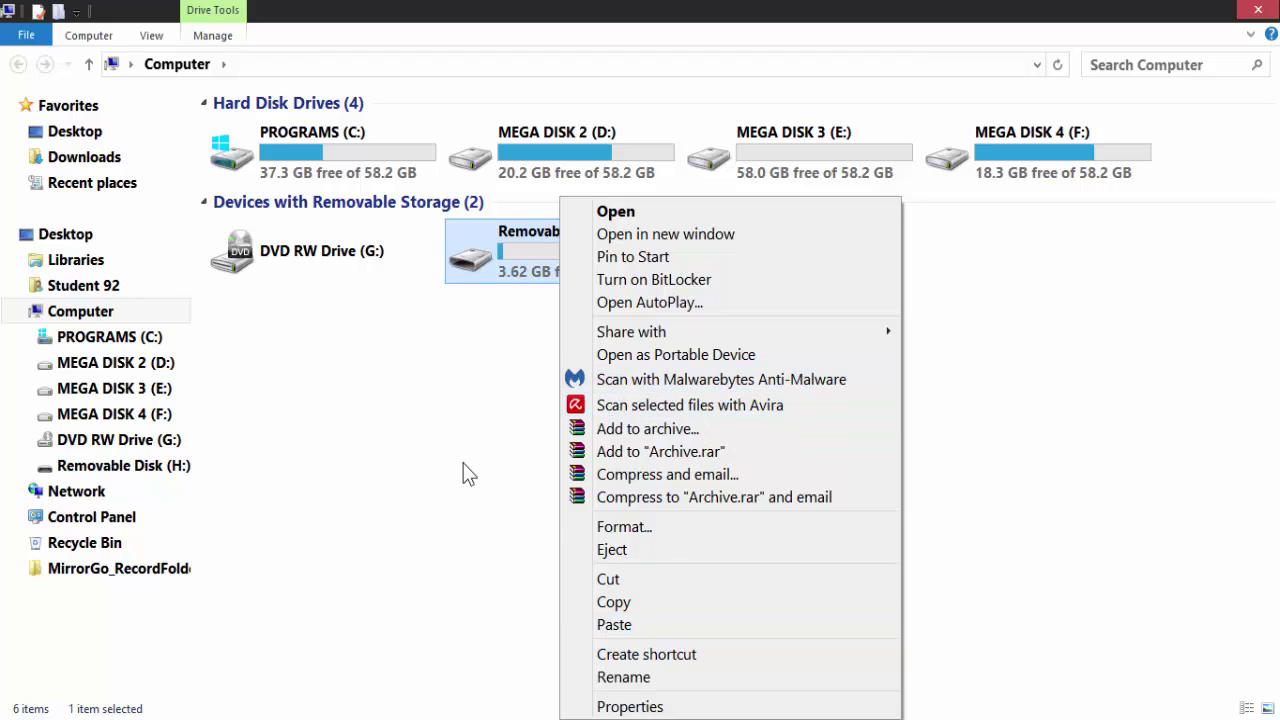
pyautogui.click(491, 546)
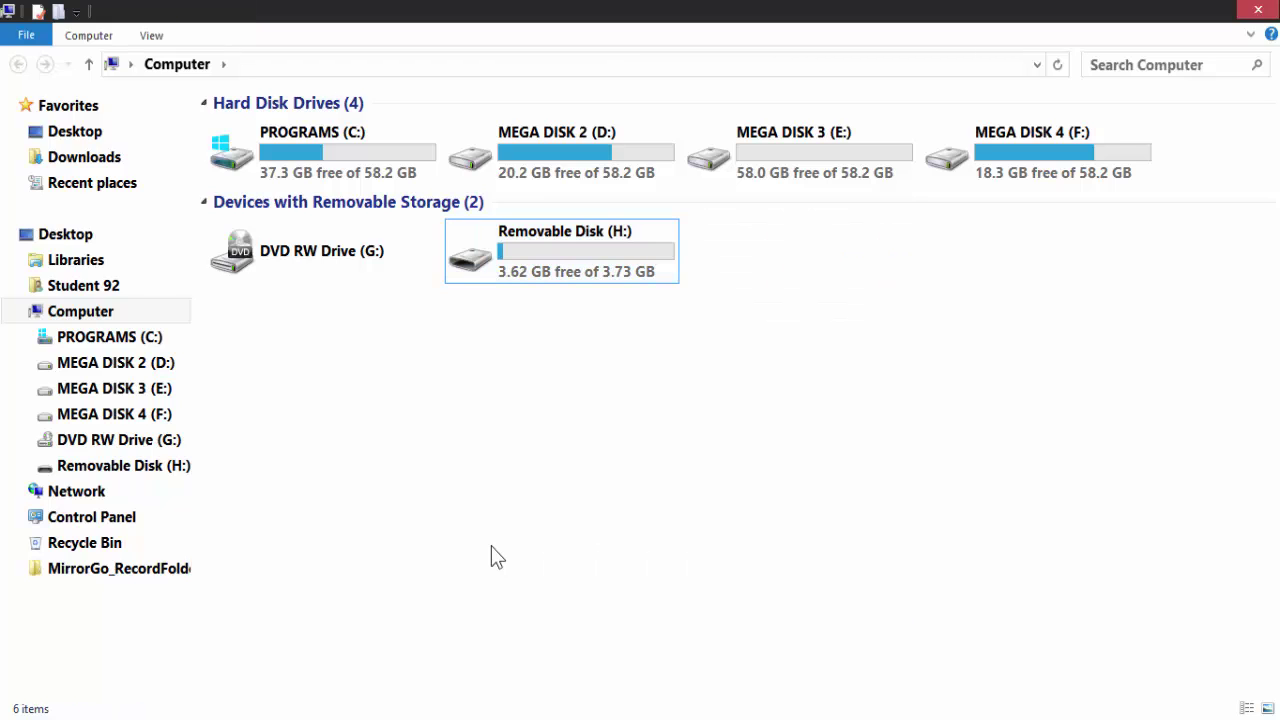
pyautogui.click(556, 240)
pyautogui.rightClick(556, 240)
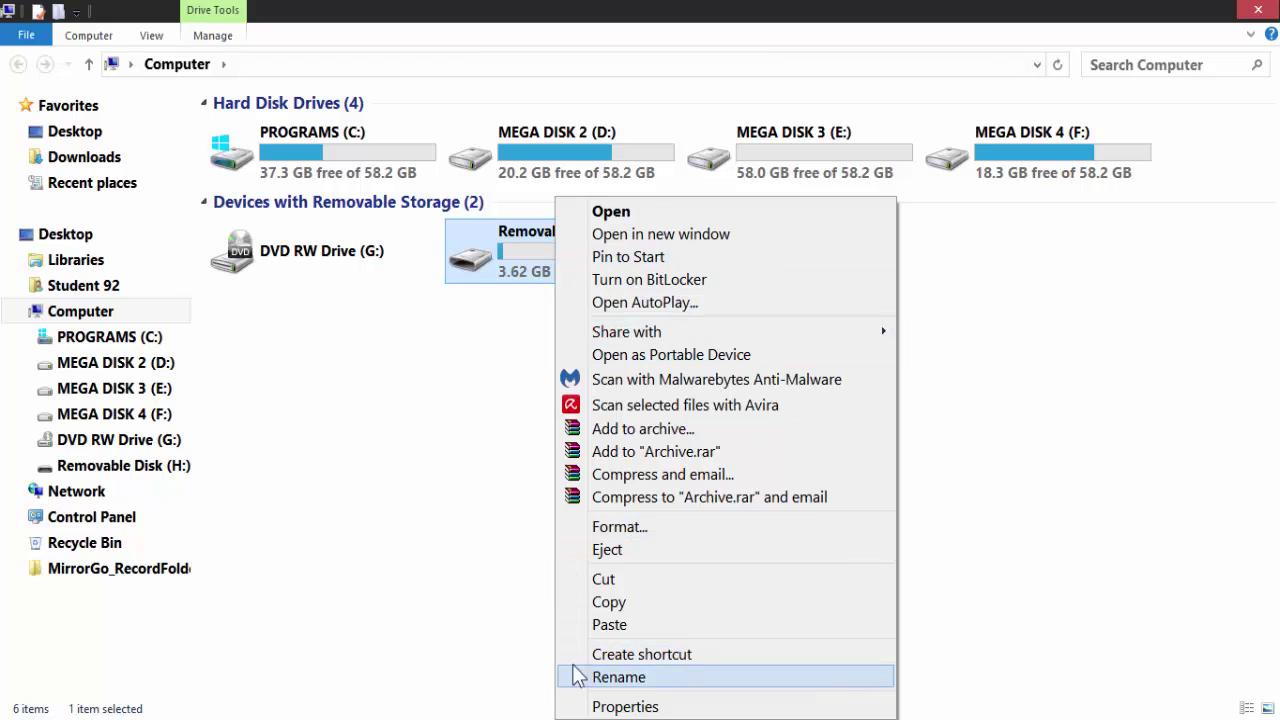
pyautogui.click(492, 596)
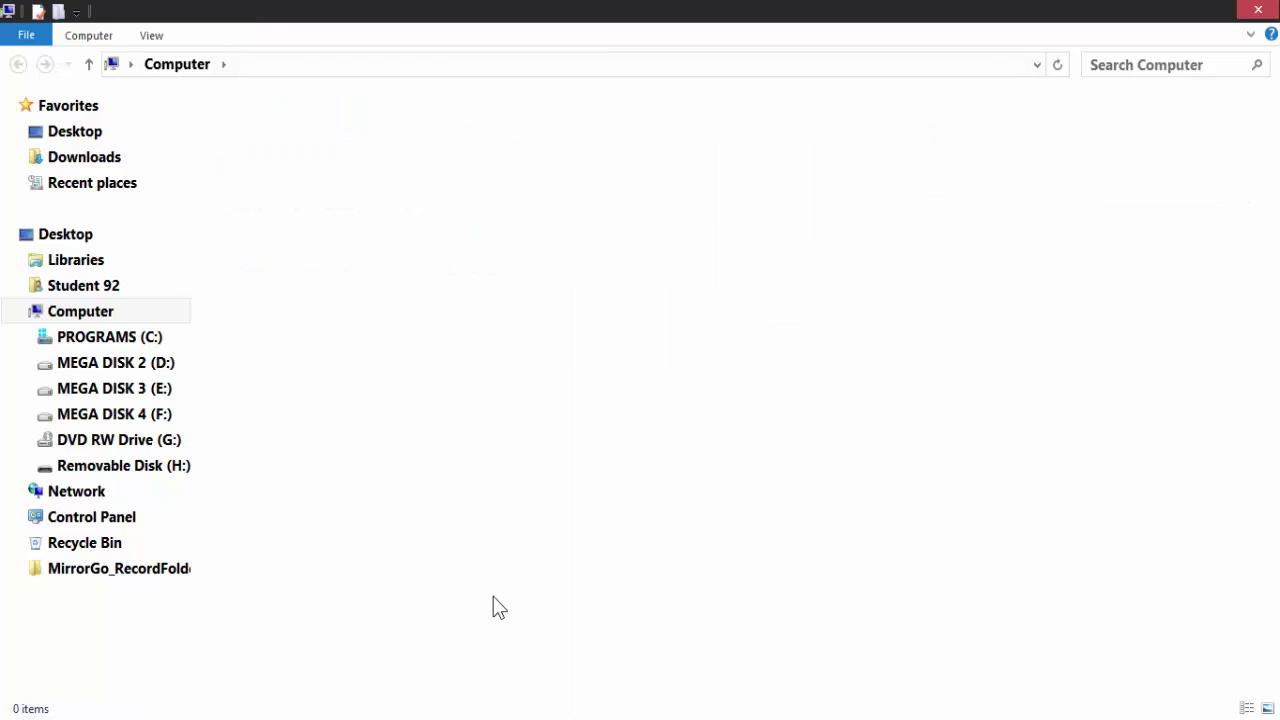
# - Open Removable Disk (H:) and refresh its contents
pyautogui.rightClick(545, 280)
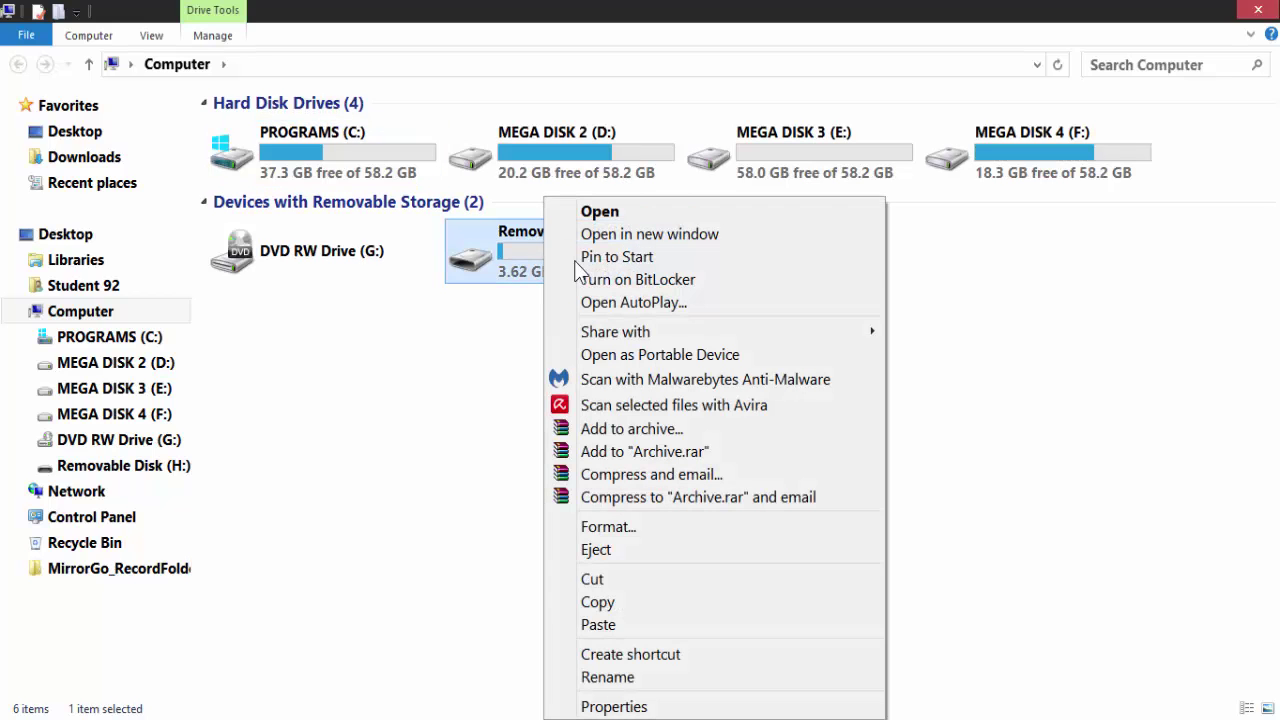
pyautogui.click(592, 212)
pyautogui.rightClick(789, 329)
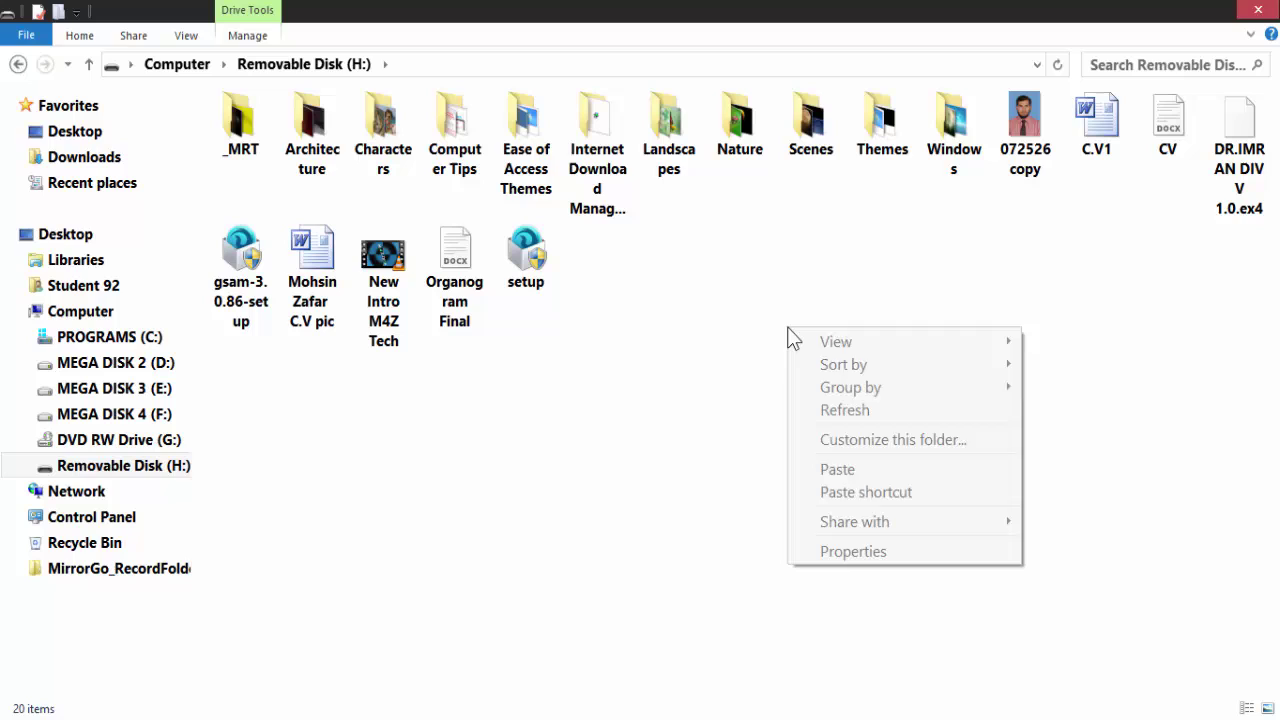
pyautogui.click(836, 411)
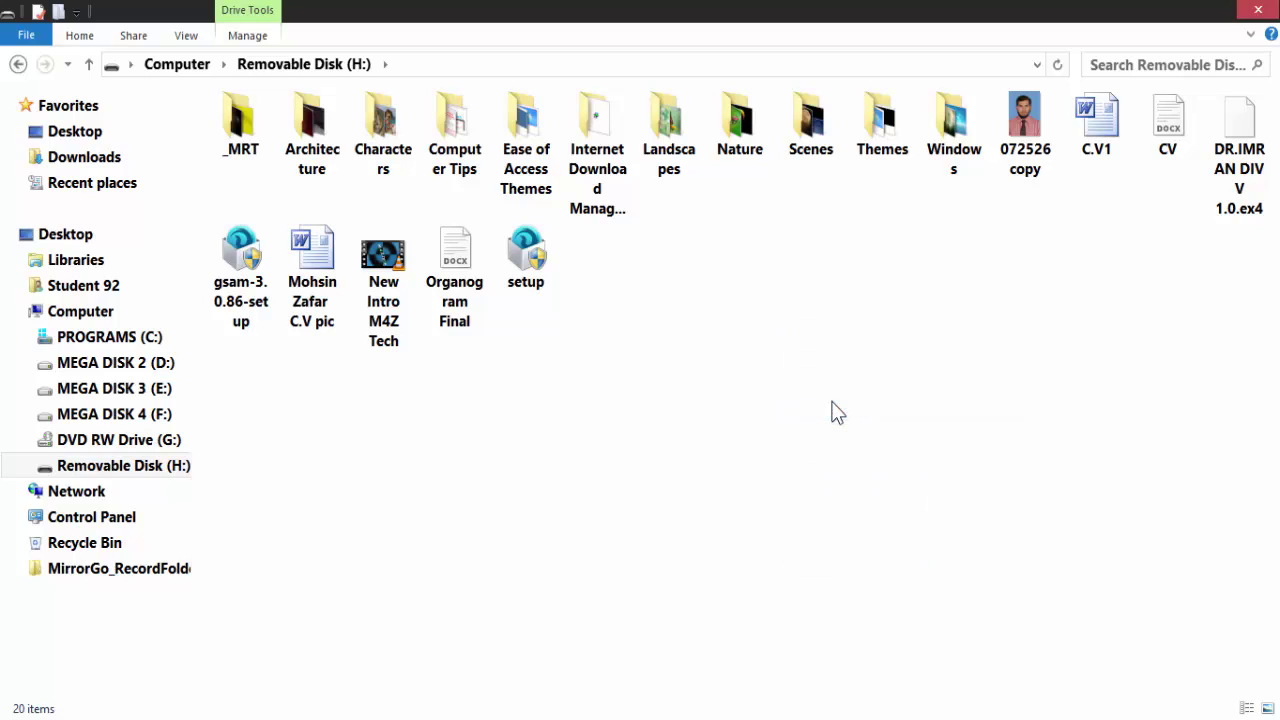
# - Examine the commands available for the 072526 copy image and the Ease of Access Themes and Internet Download Manager folders
pyautogui.rightClick(1035, 126)
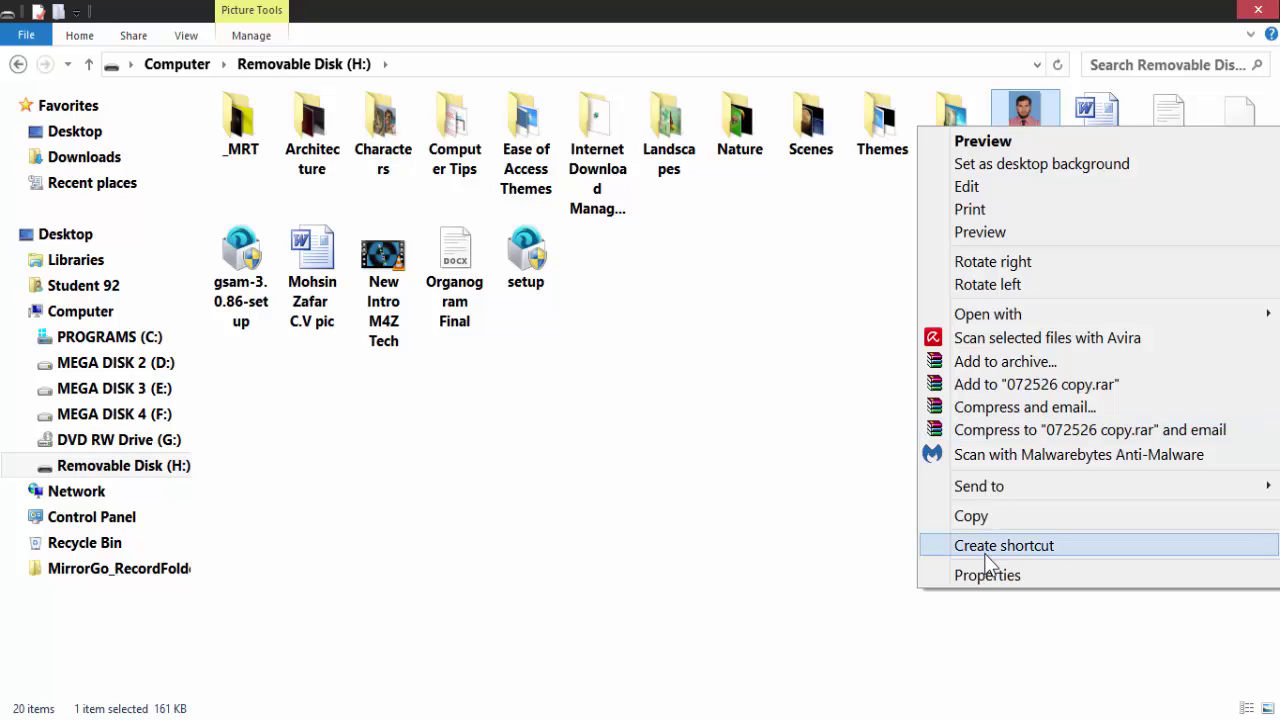
pyautogui.click(634, 580)
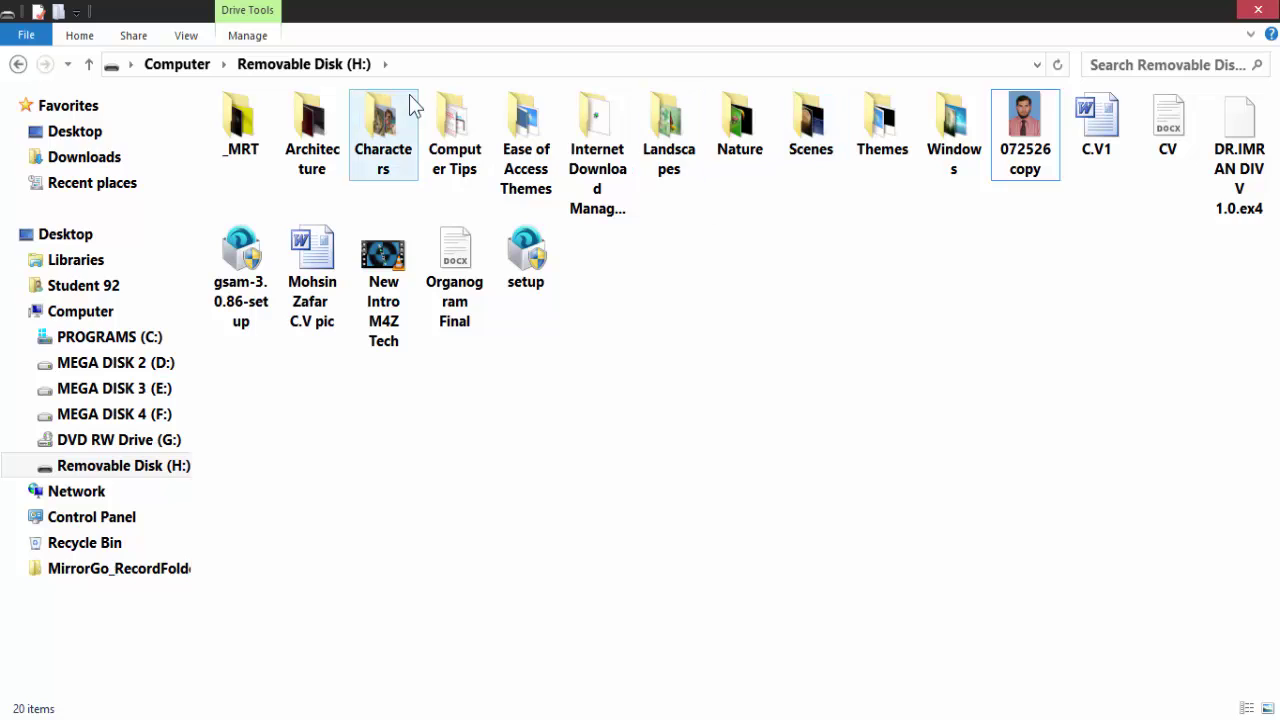
pyautogui.click(530, 168)
pyautogui.rightClick(530, 167)
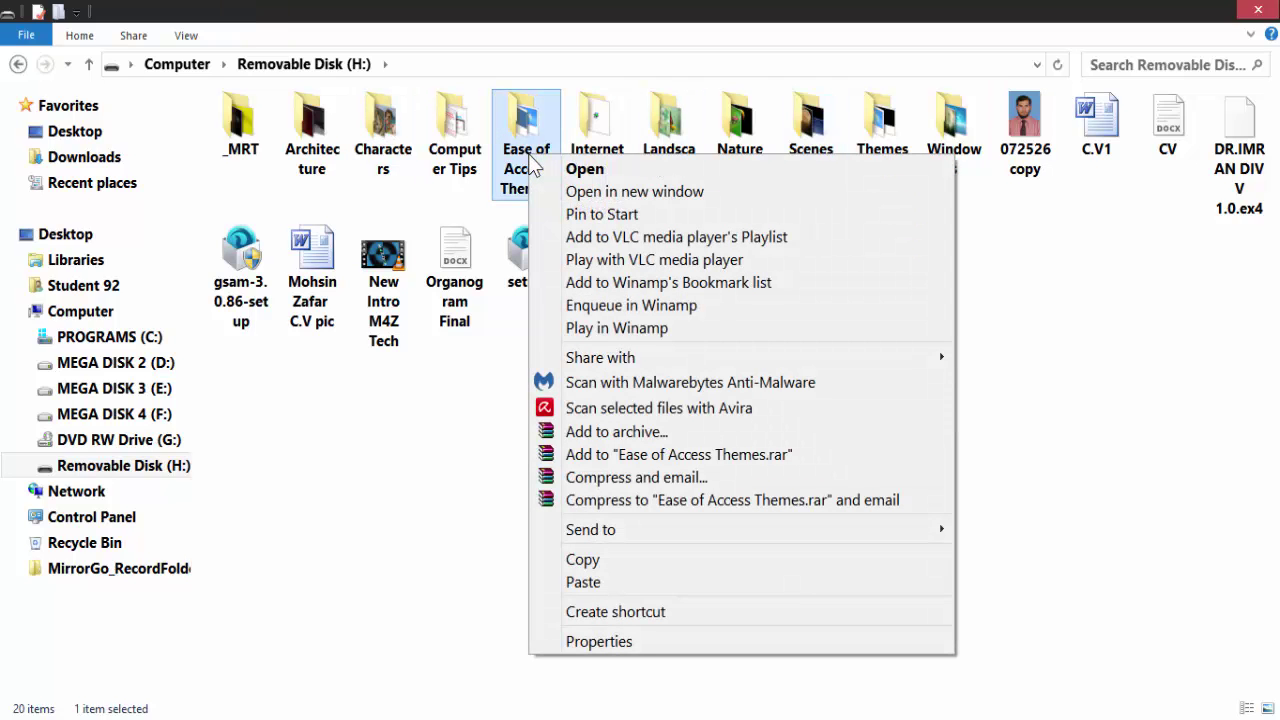
pyautogui.click(471, 468)
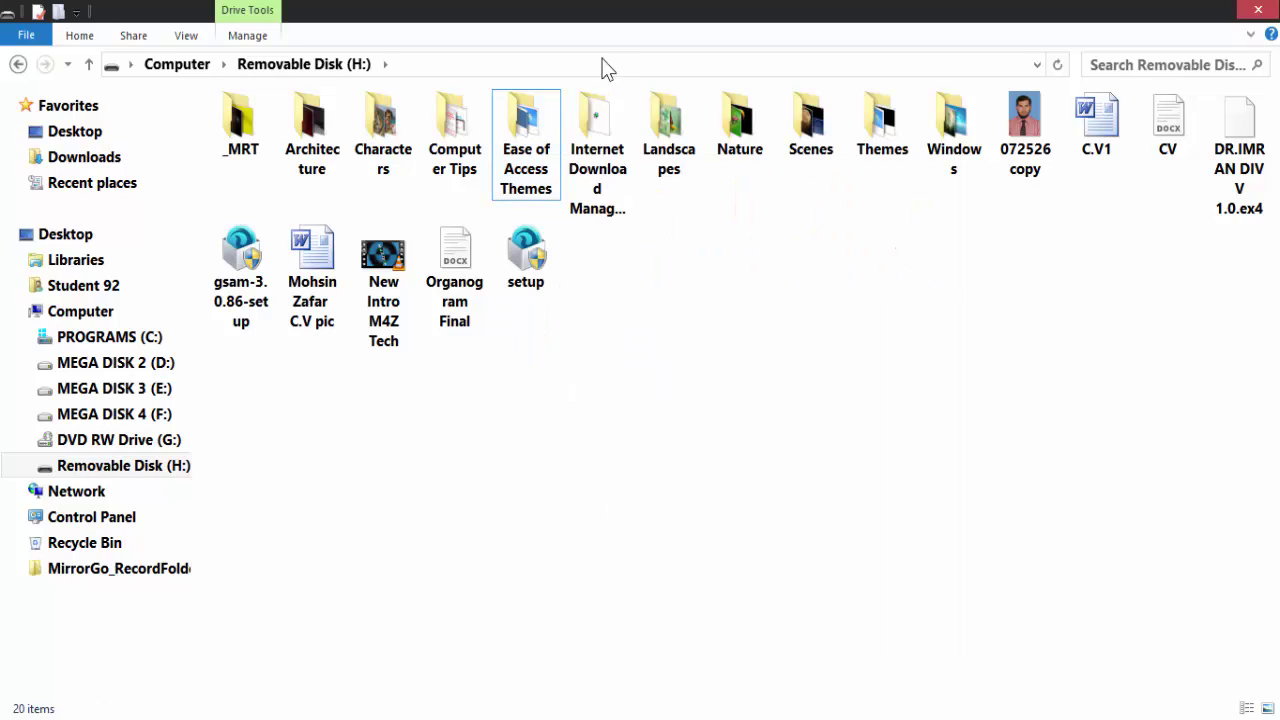
pyautogui.rightClick(600, 135)
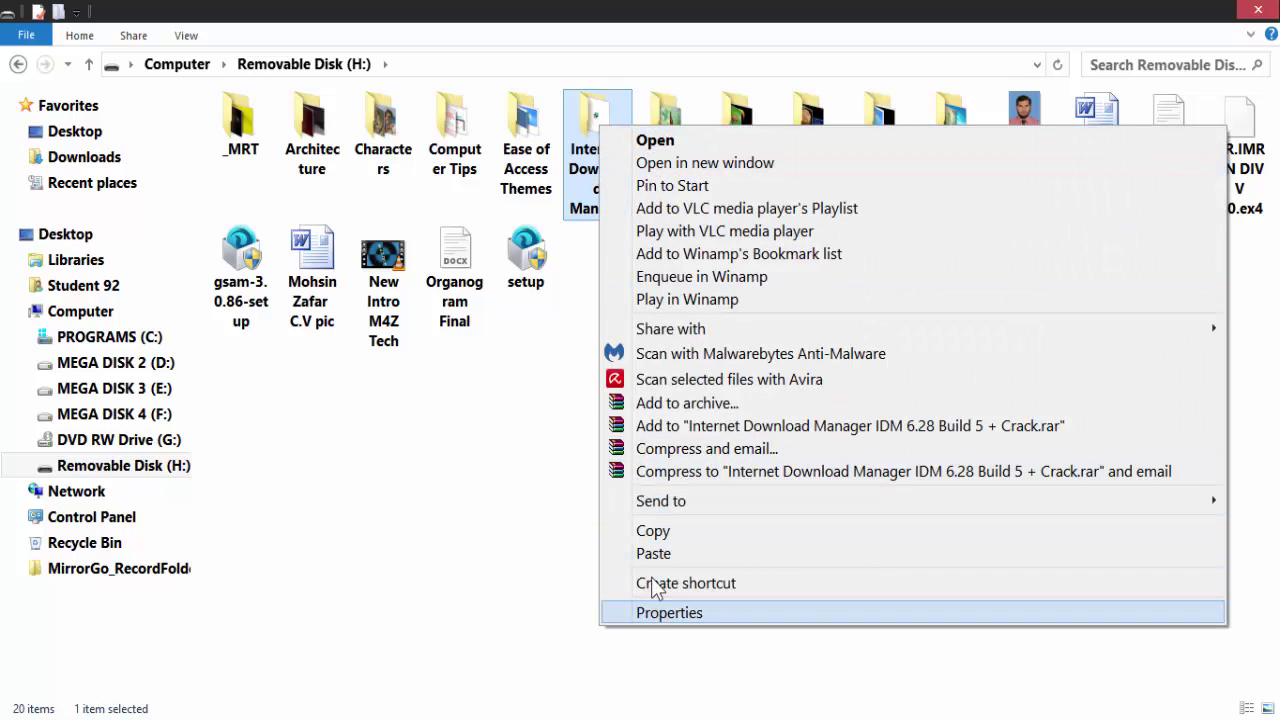
pyautogui.click(322, 589)
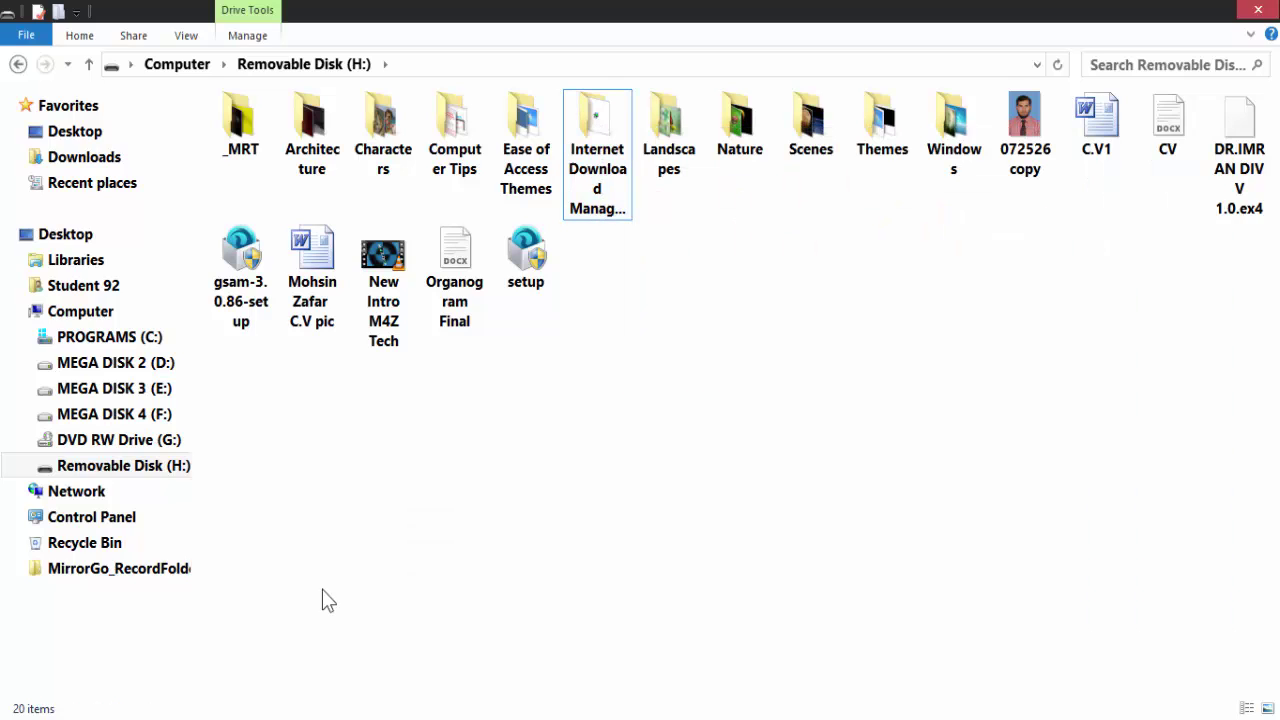
# - Try to quick-format the write-protected Removable Disk (H:) as FAT32 from Computer, and close the window
pyautogui.click(88, 64)
pyautogui.rightClick(503, 265)
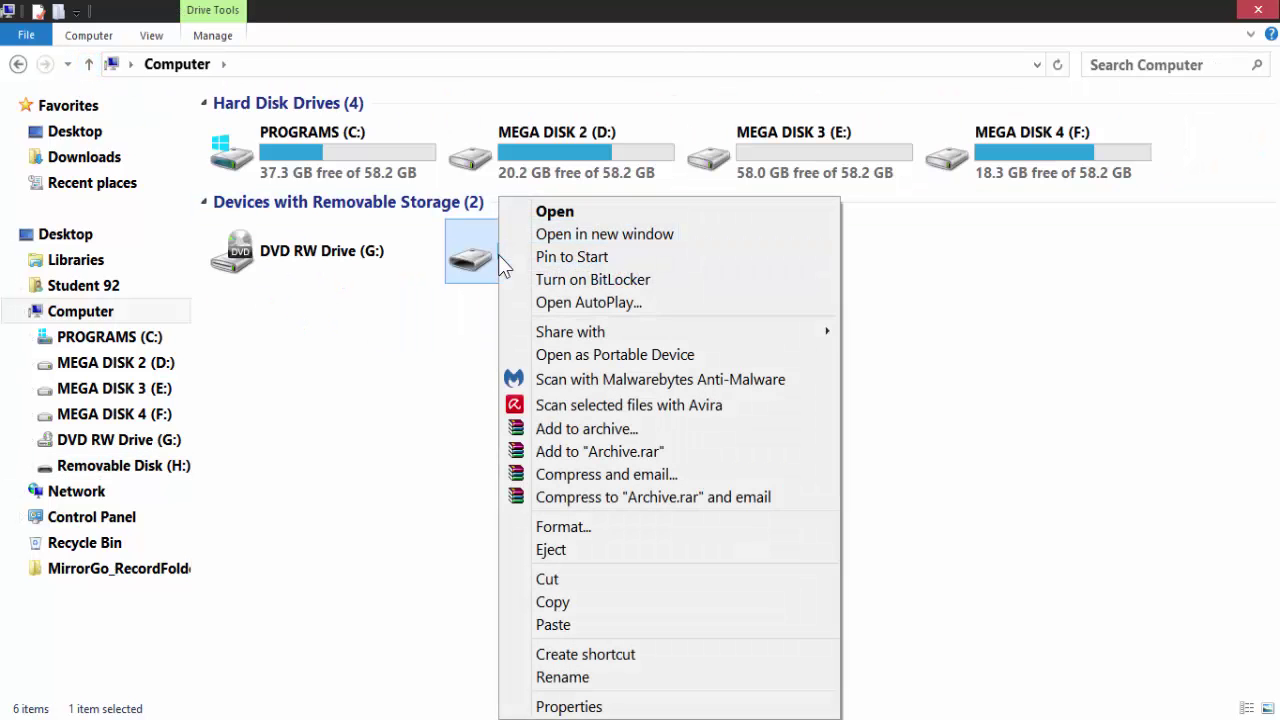
pyautogui.click(563, 526)
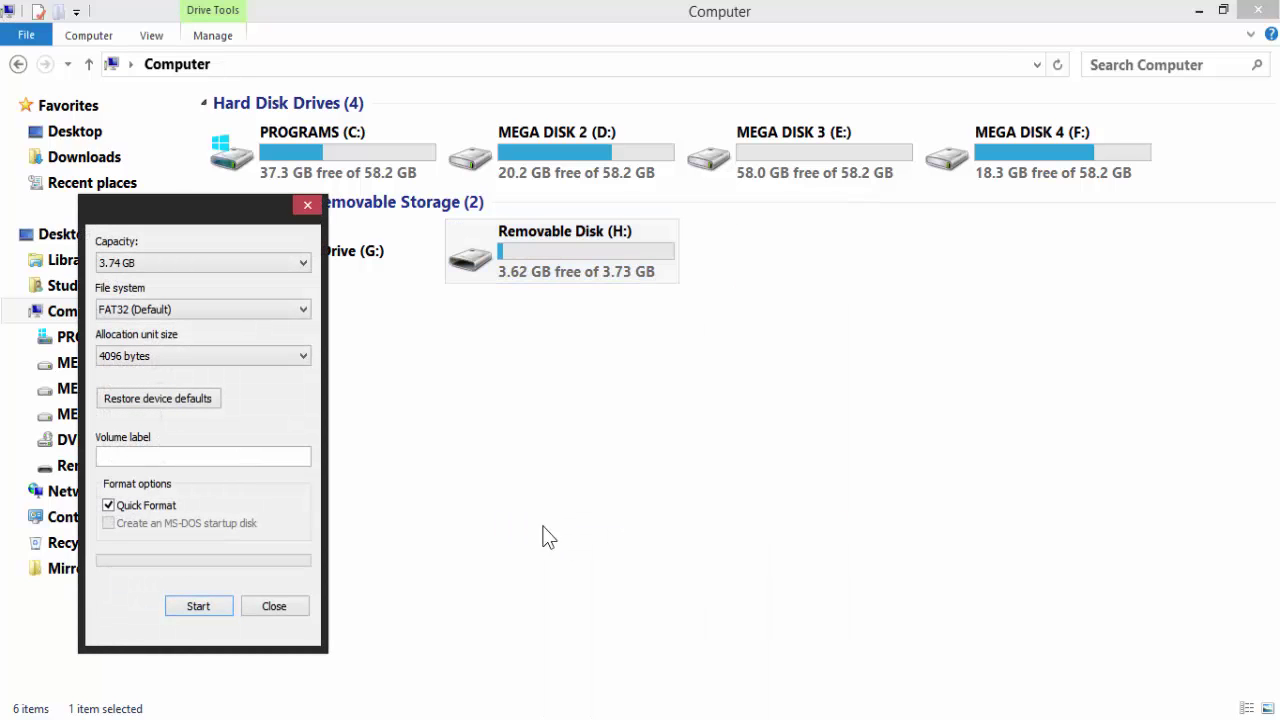
pyautogui.click(210, 608)
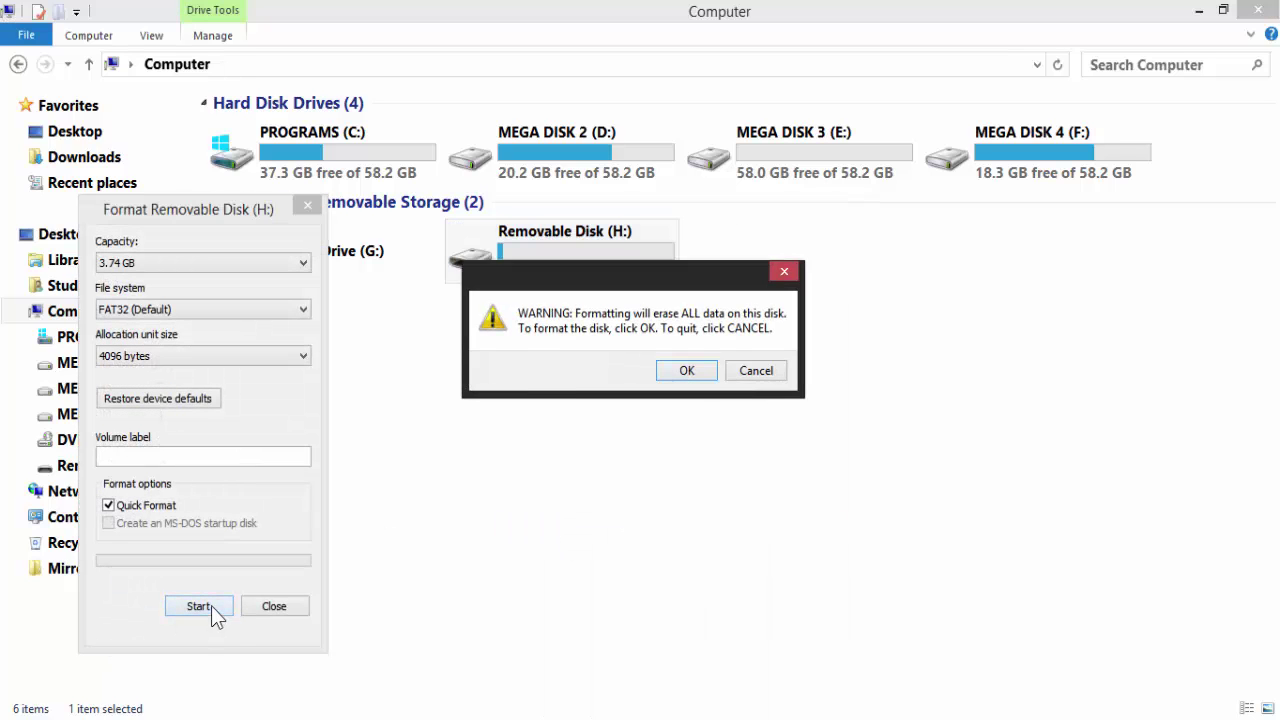
pyautogui.click(687, 371)
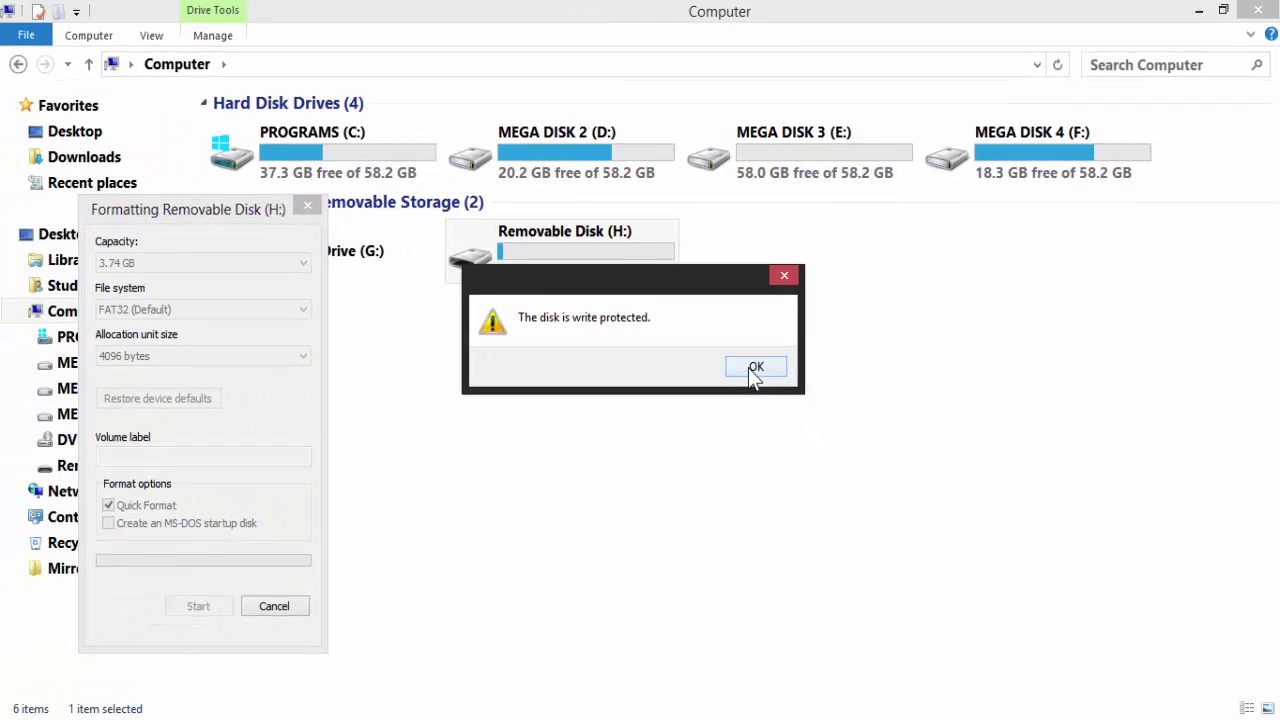
pyautogui.click(752, 368)
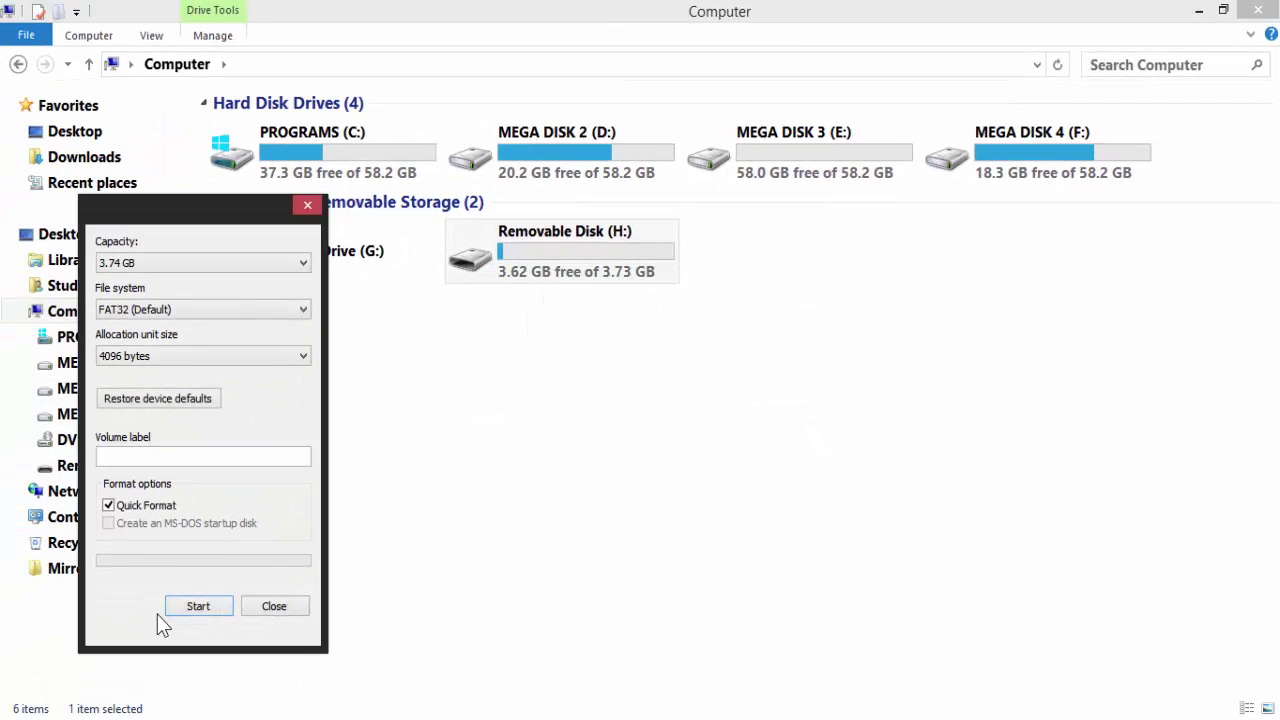
pyautogui.click(276, 606)
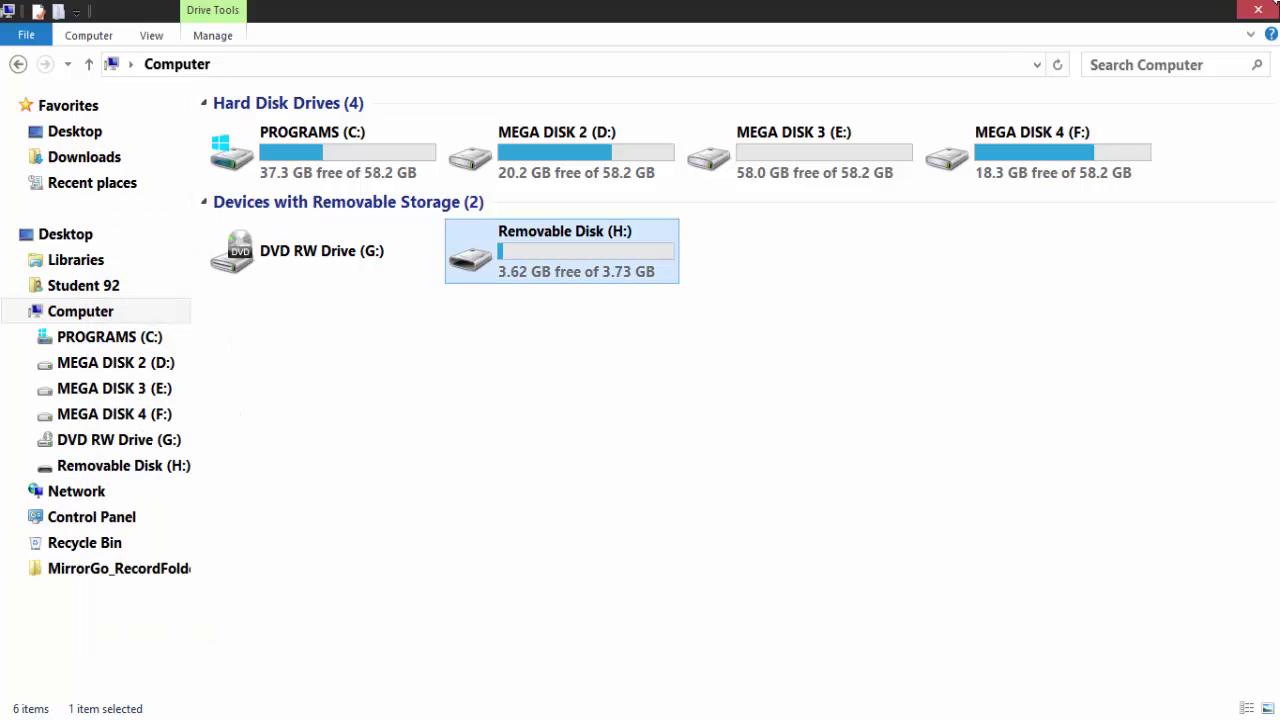
pyautogui.click(1274, 5)
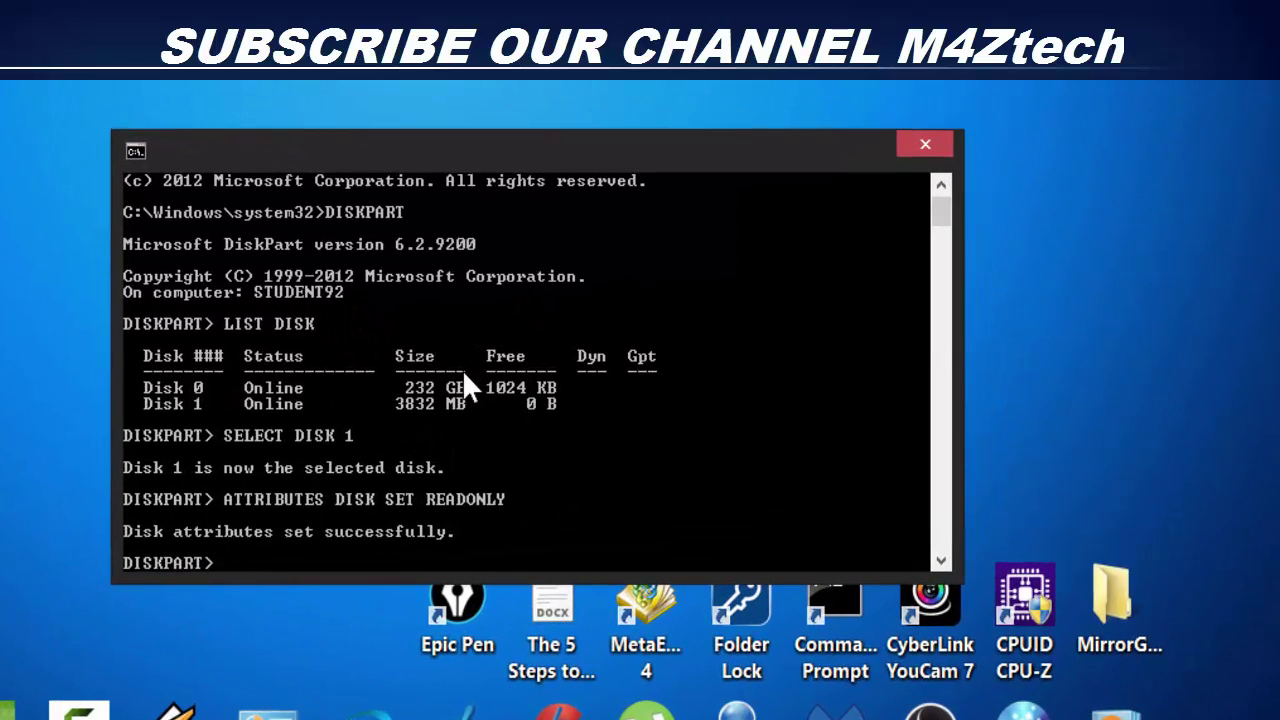
# - Remove the write protection from the selected disk in DiskPart with ATTRIBUTES DISK CLEAR READONLY
pyautogui.write('ATTRIB')
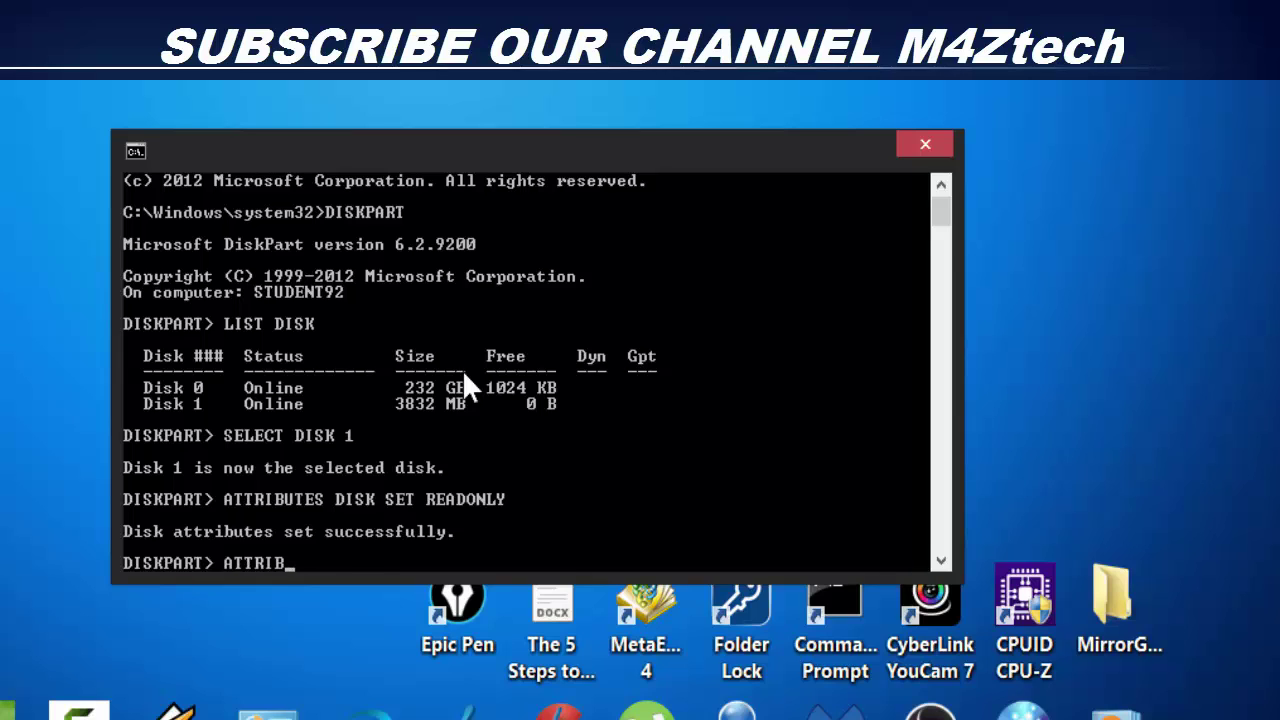
pyautogui.write('UTES')
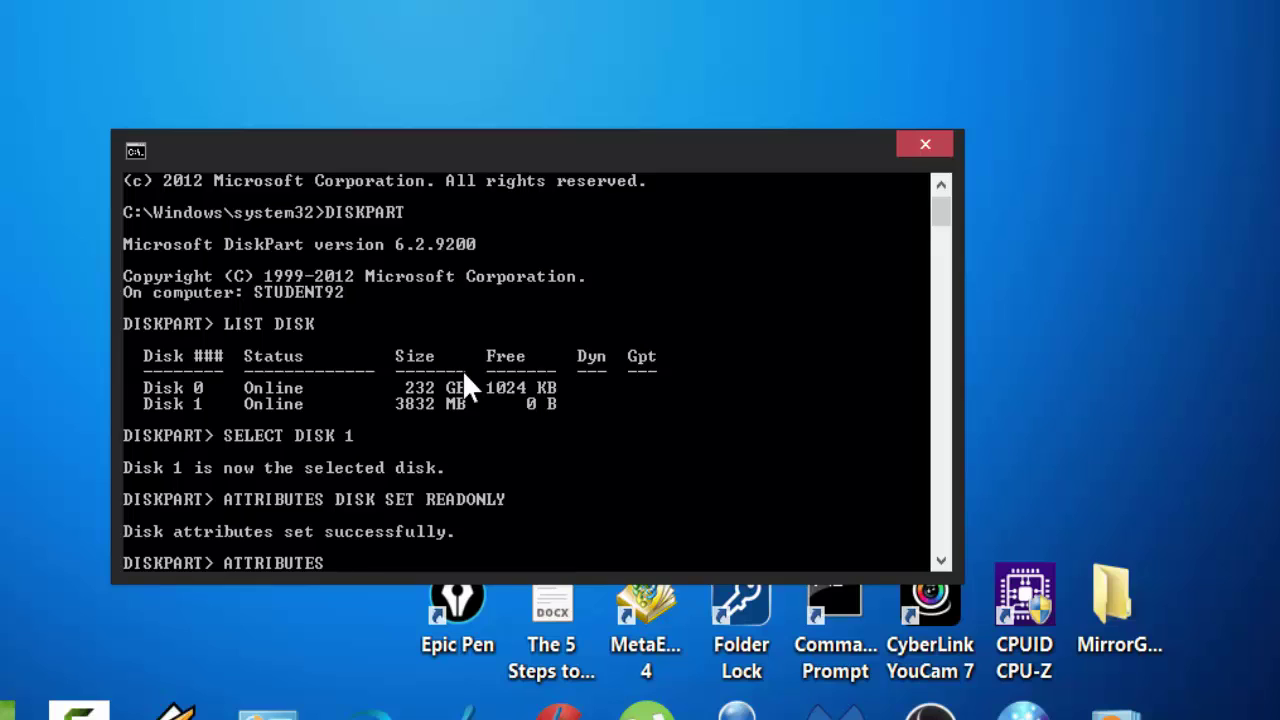
pyautogui.write(' DISK CLEAR R')
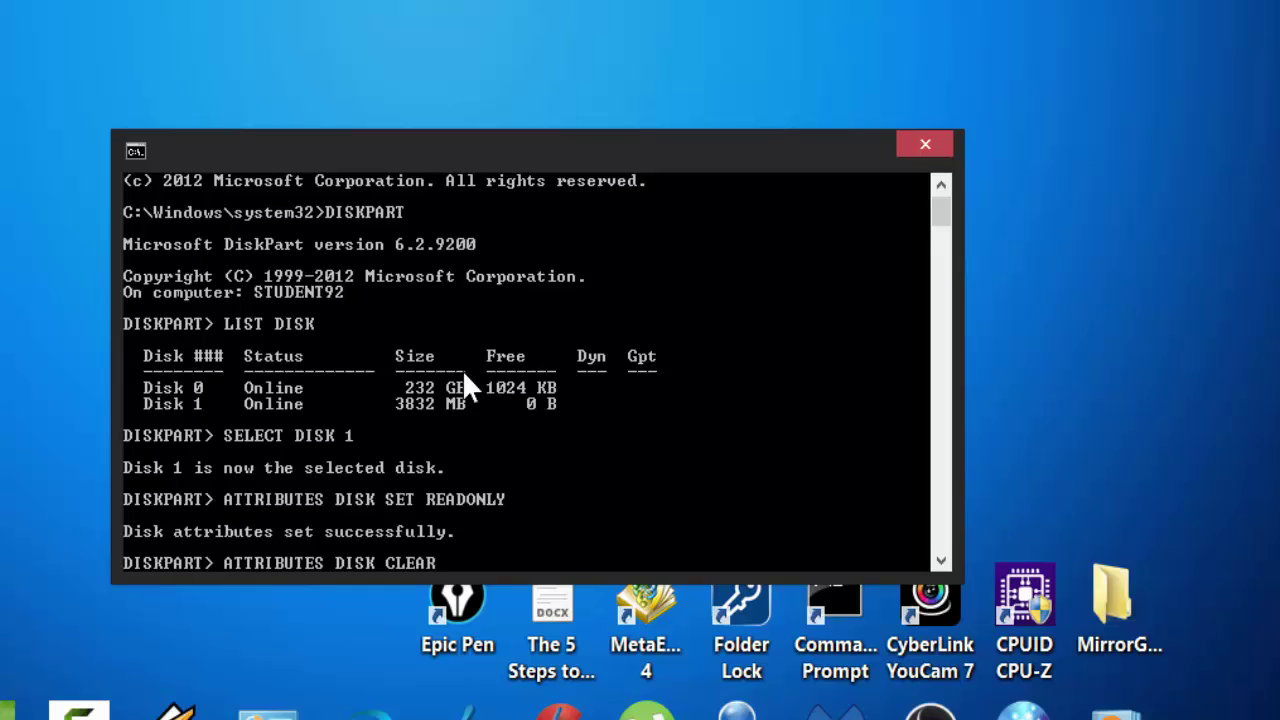
pyautogui.write('EADONLY')
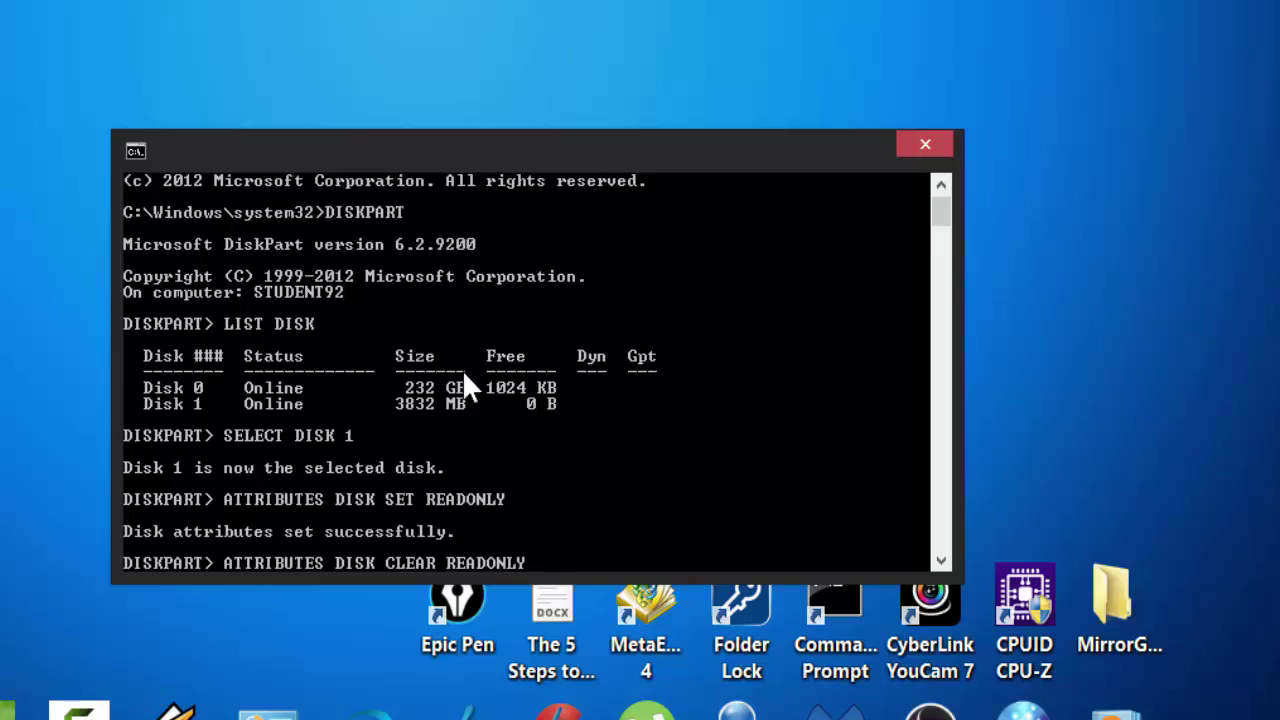
pyautogui.press('Return')
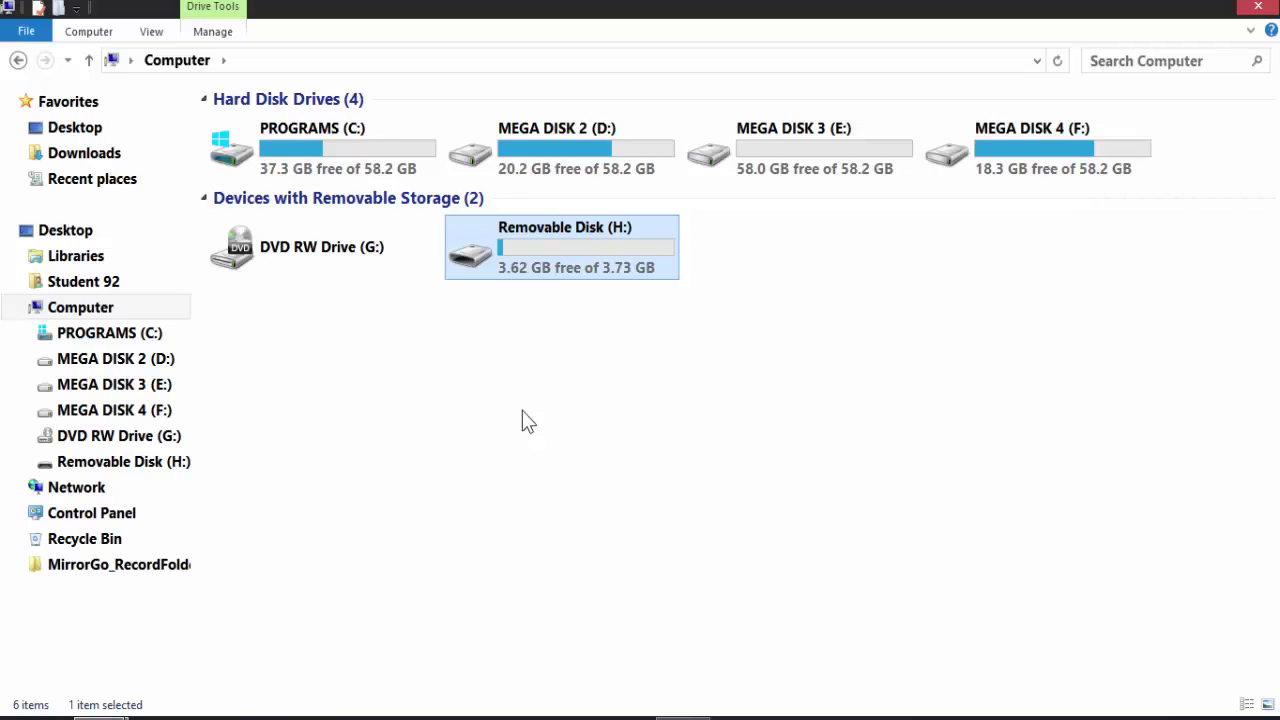
# - Open Removable Disk (H:) and permanently delete the 072526 copy image
pyautogui.press('Return')
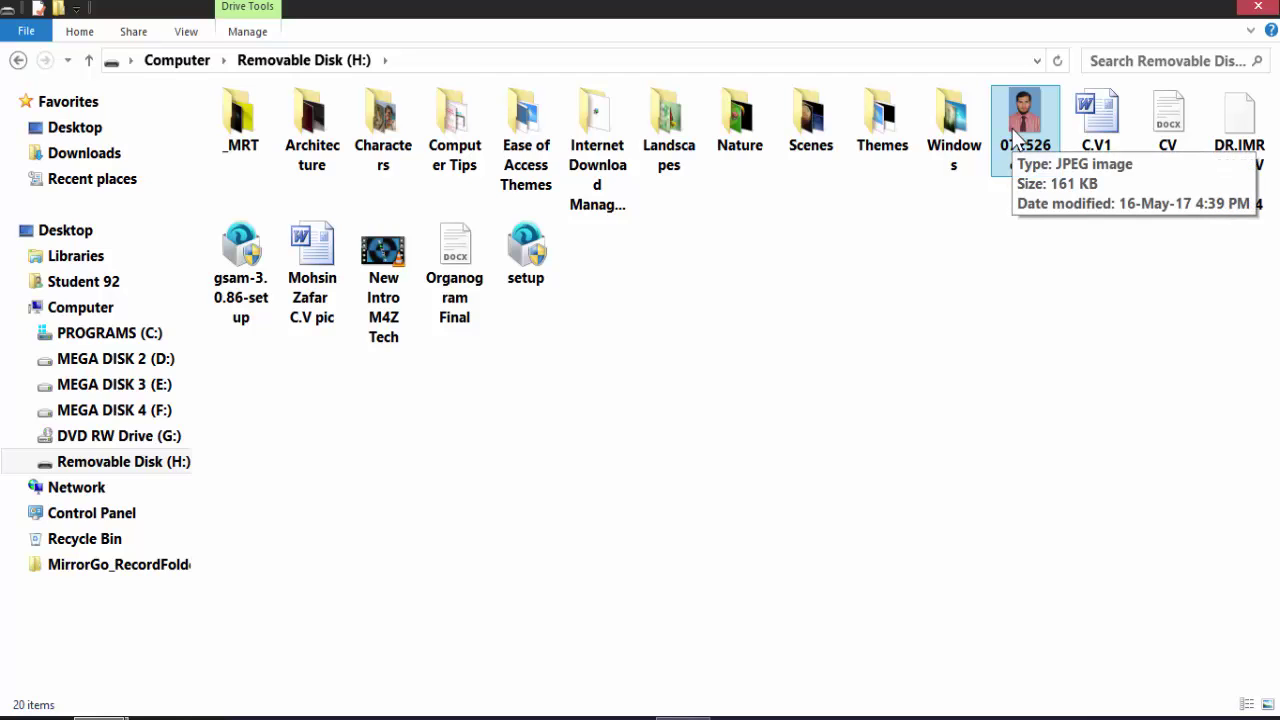
pyautogui.rightClick(1012, 128)
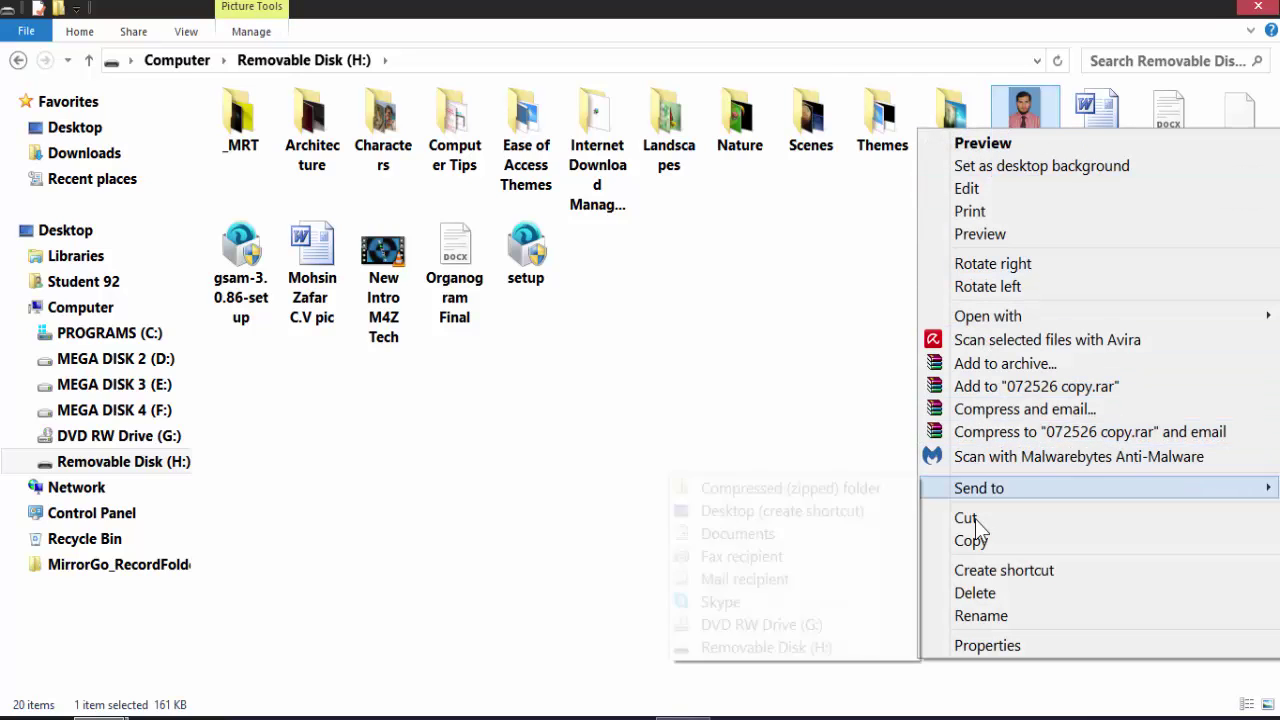
pyautogui.click(977, 592)
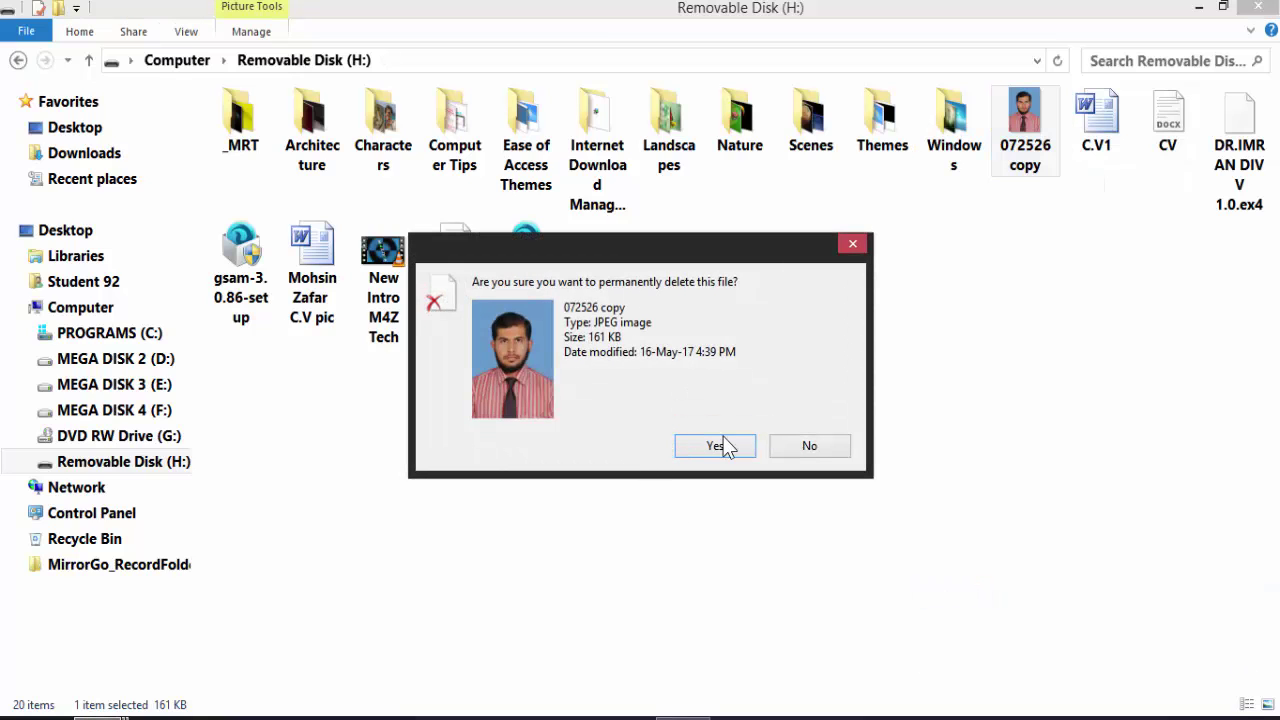
pyautogui.click(733, 447)
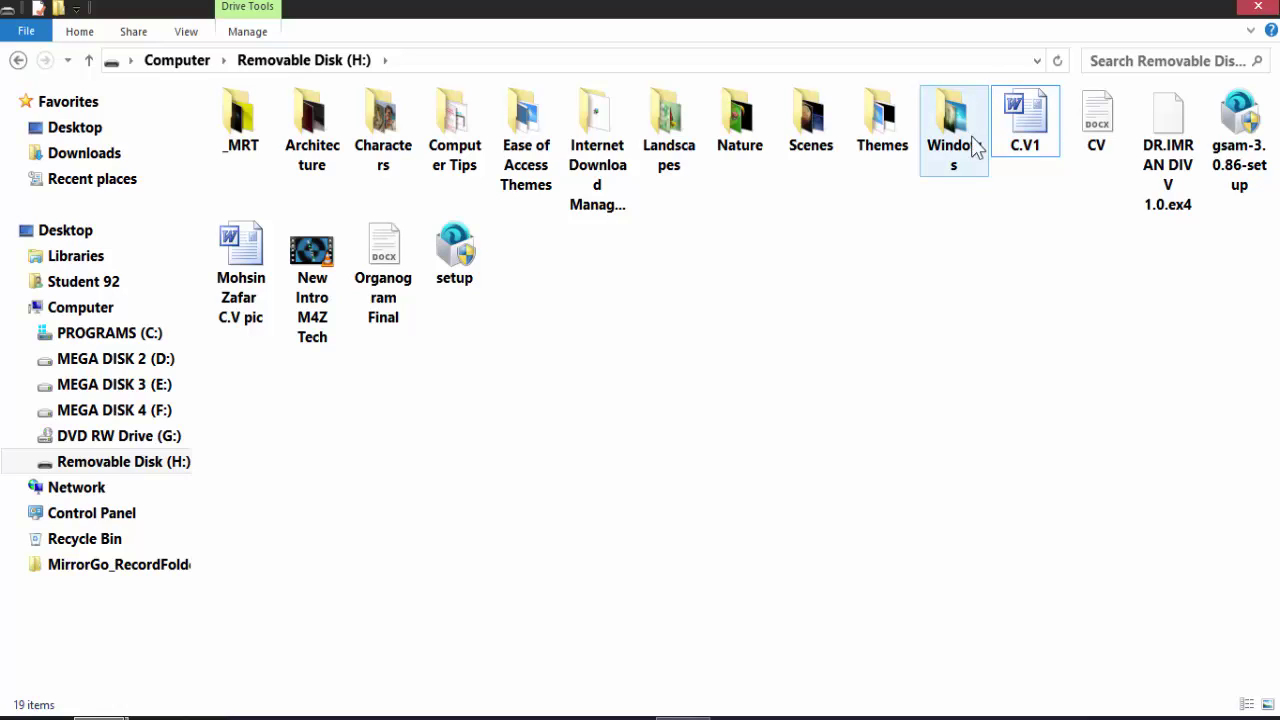
# - Permanently delete the Landscapes, Nature and Scenes folders from Removable Disk (H:)
pyautogui.press('Left')
pyautogui.press('Left')
pyautogui.press('Left')
pyautogui.press('Left')
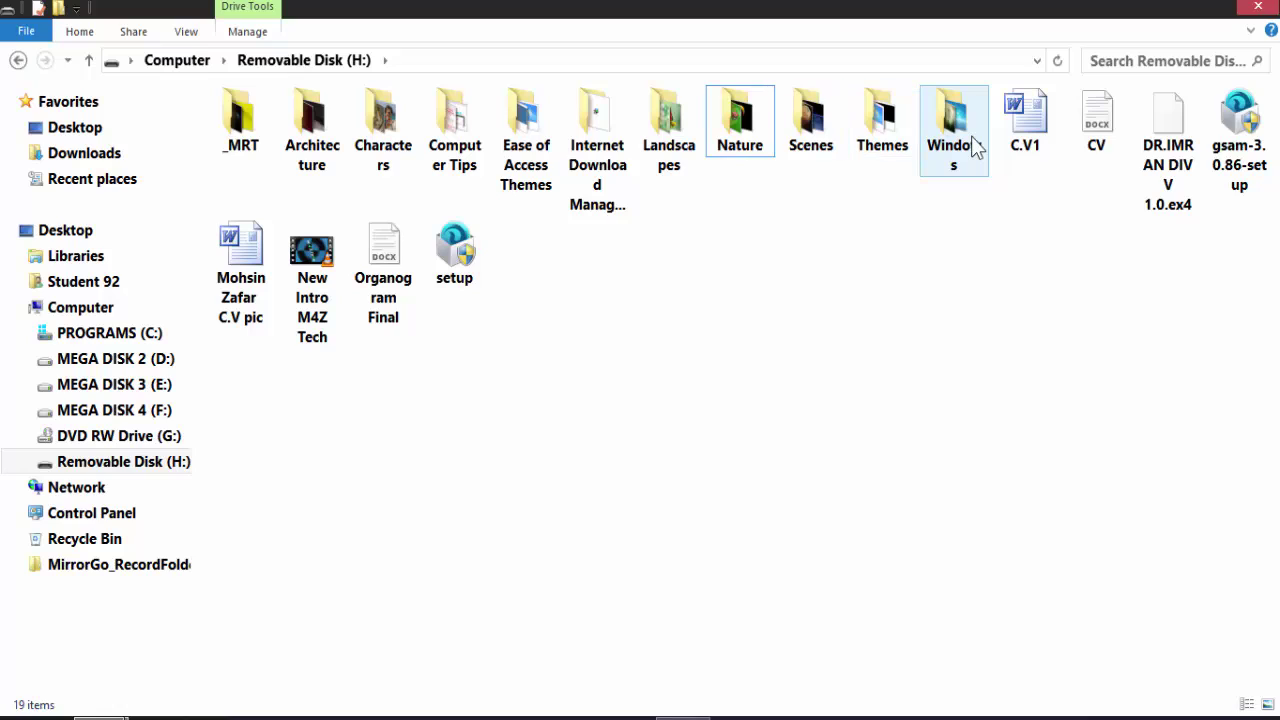
pyautogui.click(670, 158)
pyautogui.hotkey('shift', 'Right')
pyautogui.hotkey('shift', 'Right')
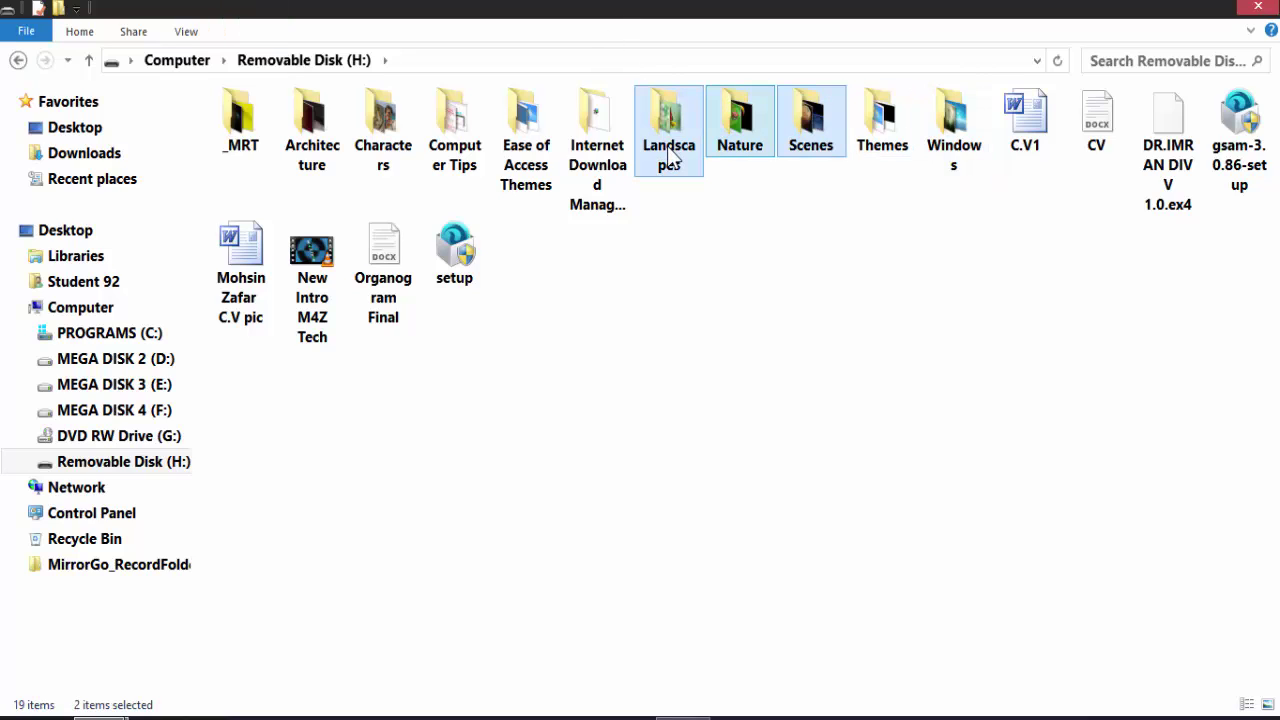
pyautogui.hotkey('shift', 'Delete')
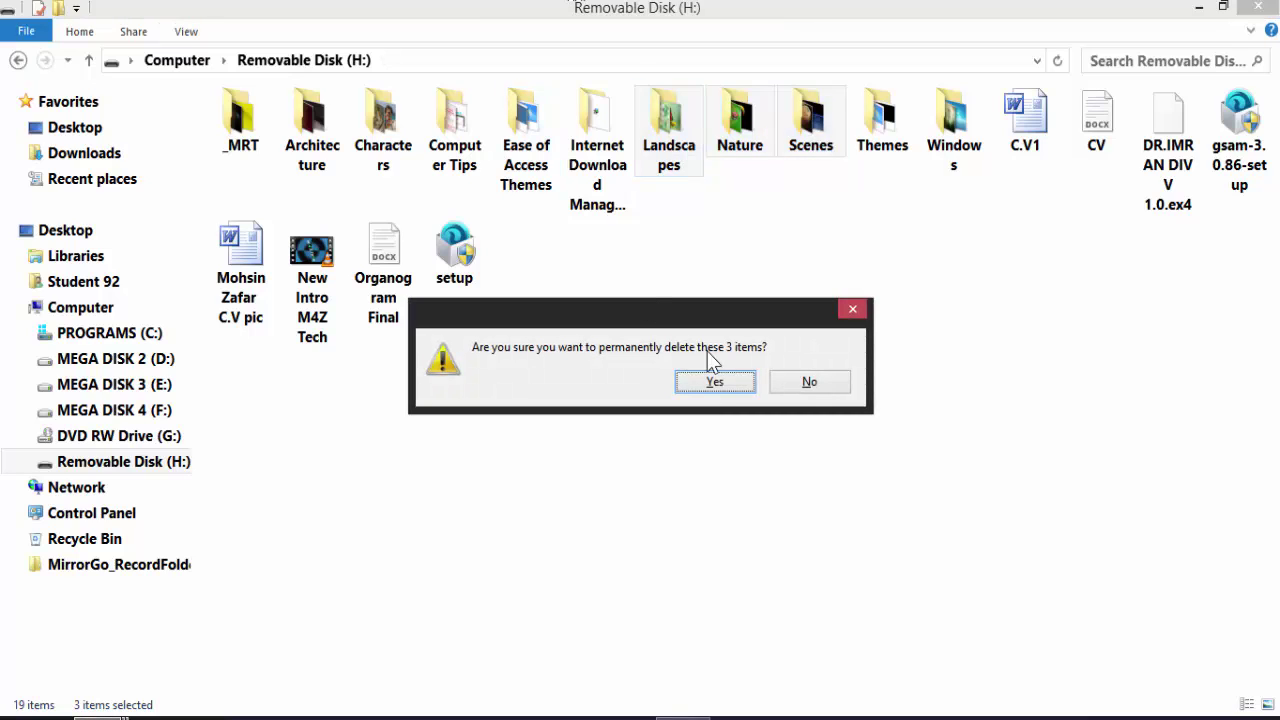
pyautogui.click(731, 381)
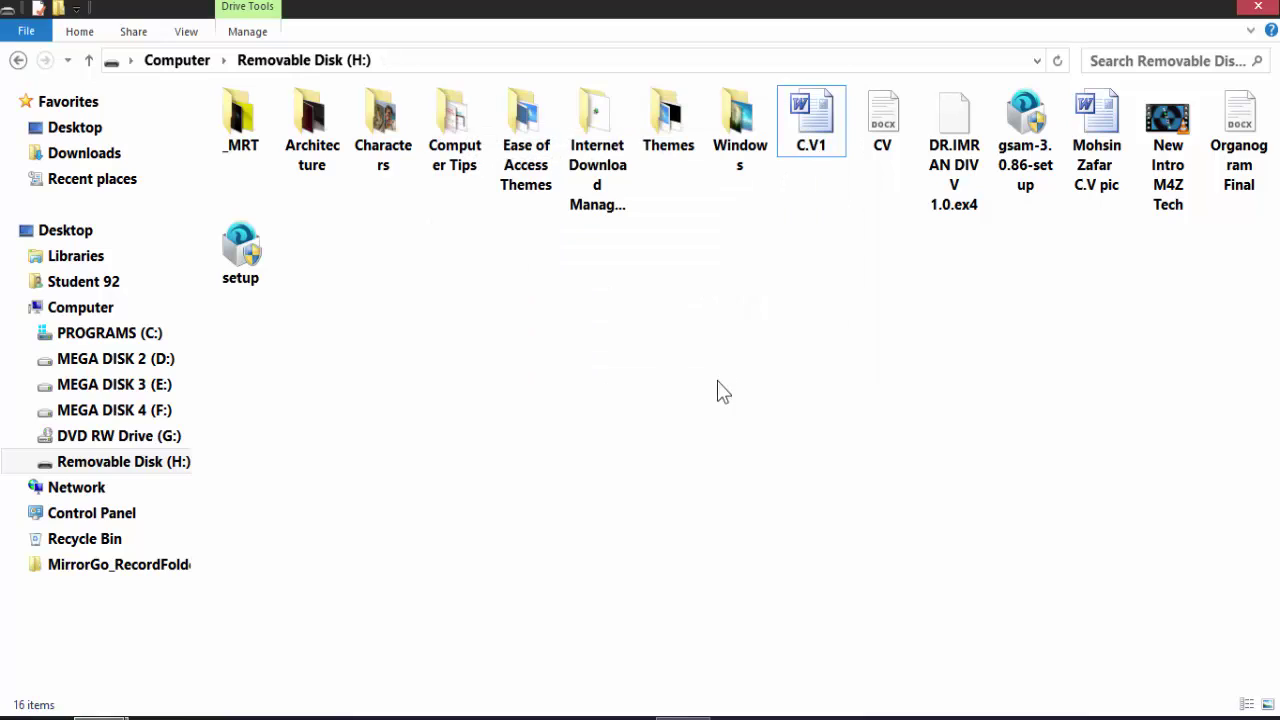
# - Quick-format Removable Disk (H:) as FAT32 with 4096-byte allocation units and check the drive's contents
pyautogui.click(88, 59)
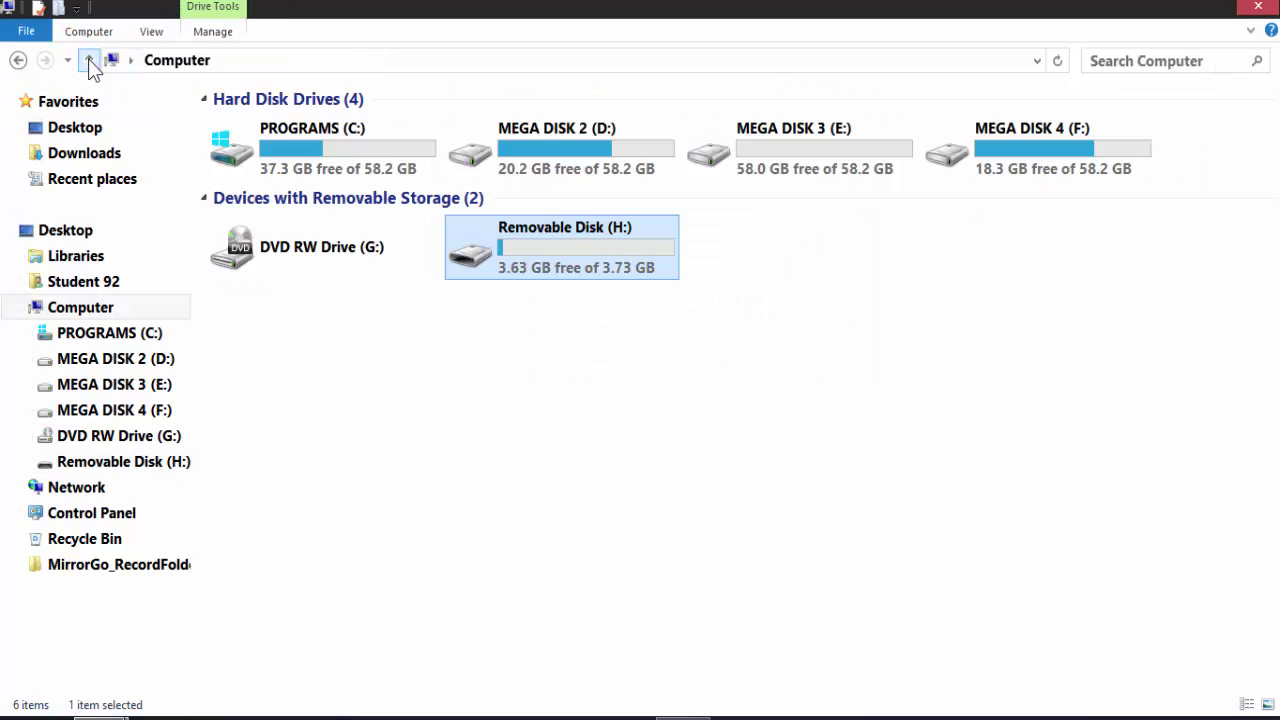
pyautogui.rightClick(521, 247)
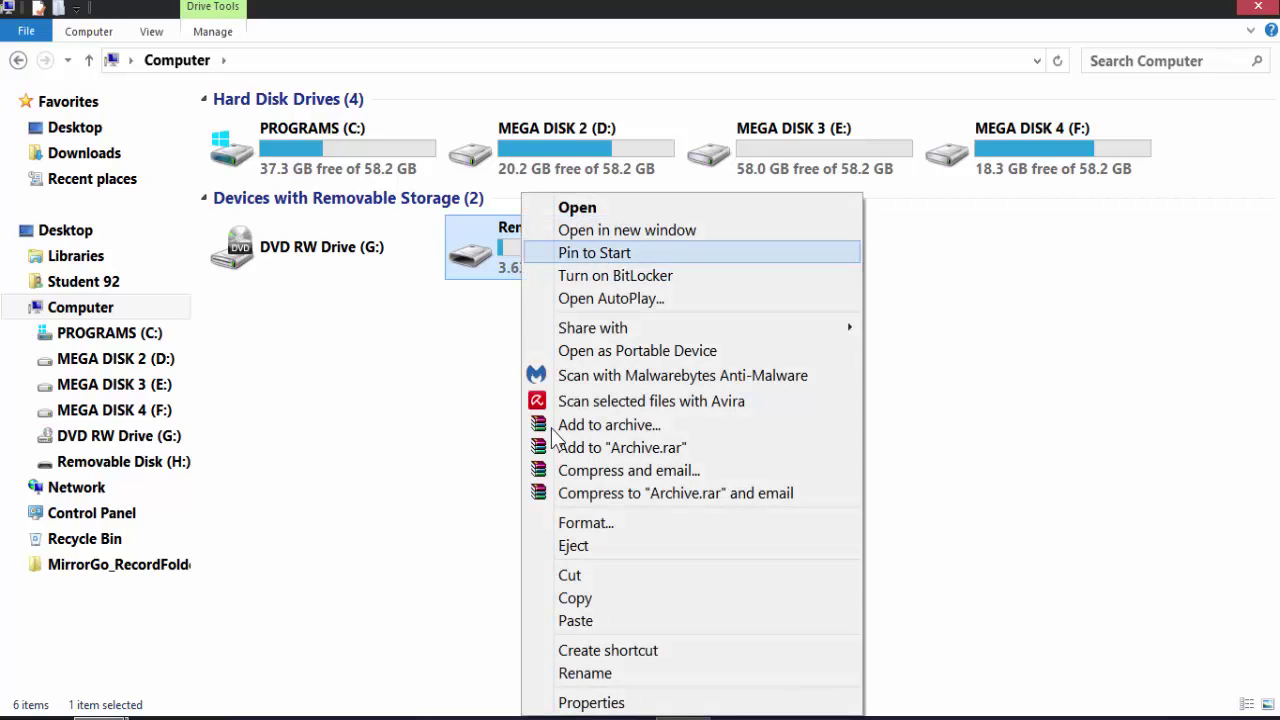
pyautogui.click(585, 523)
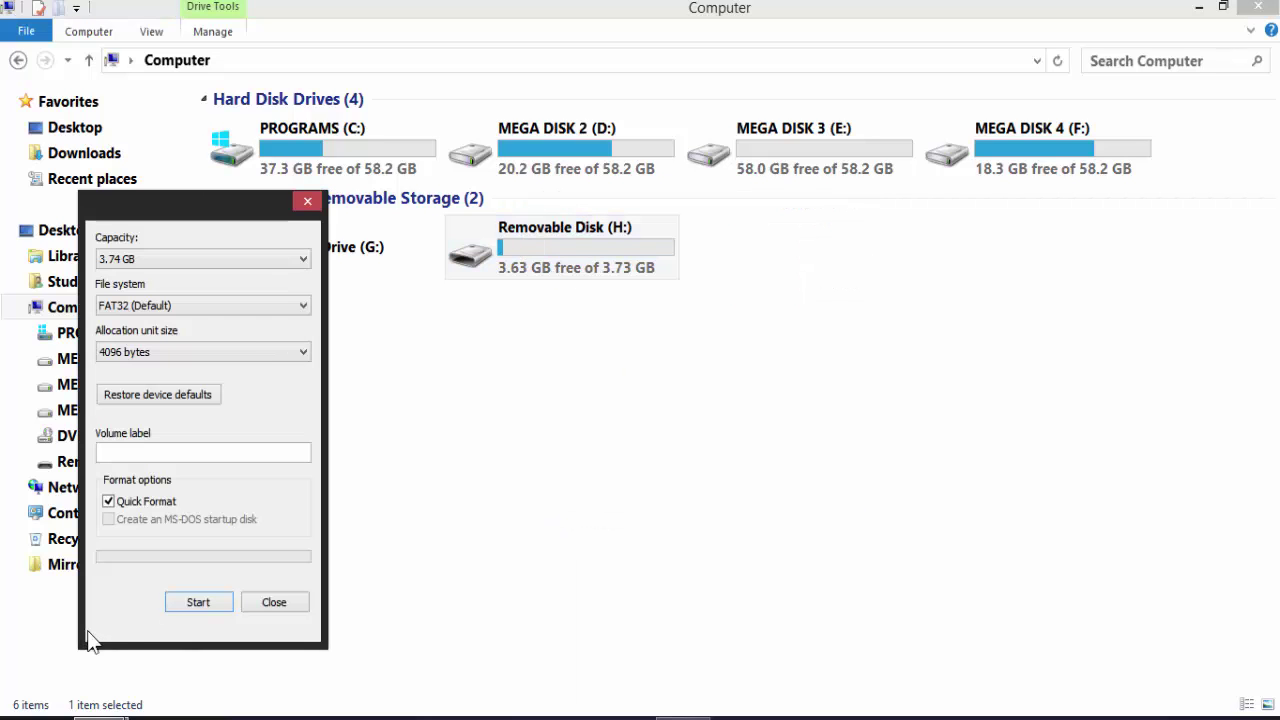
pyautogui.click(198, 602)
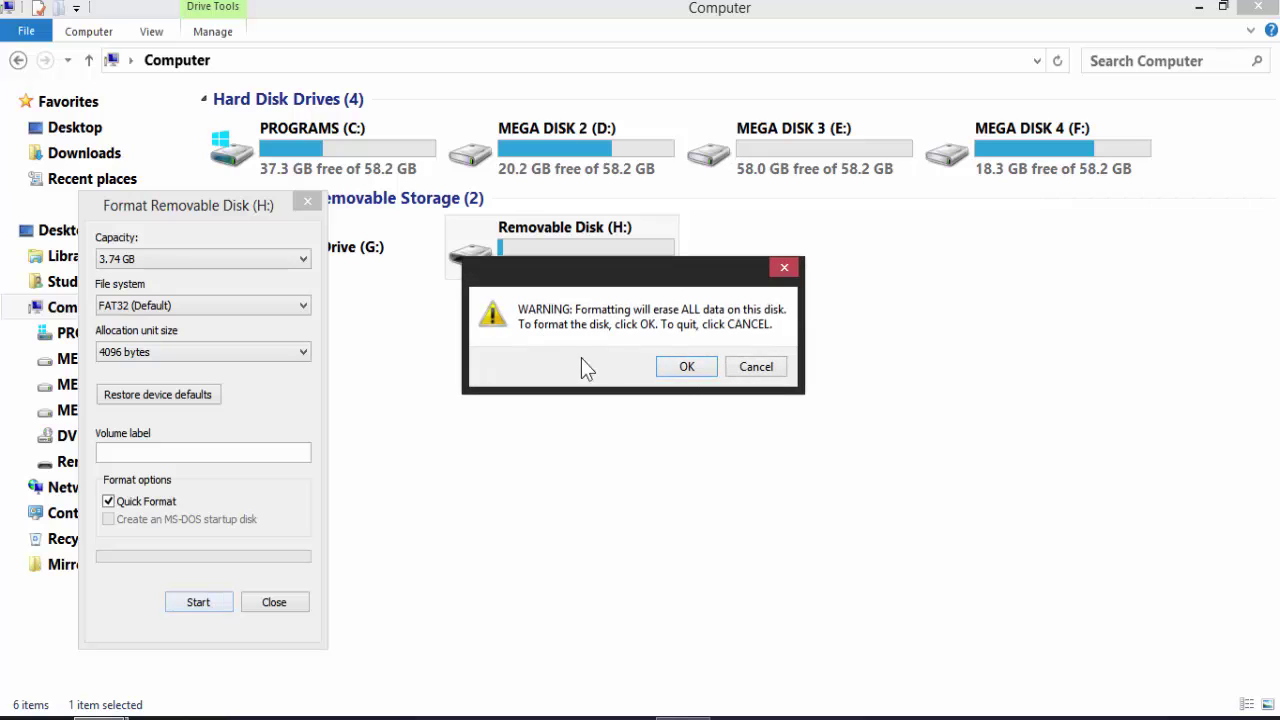
pyautogui.click(684, 368)
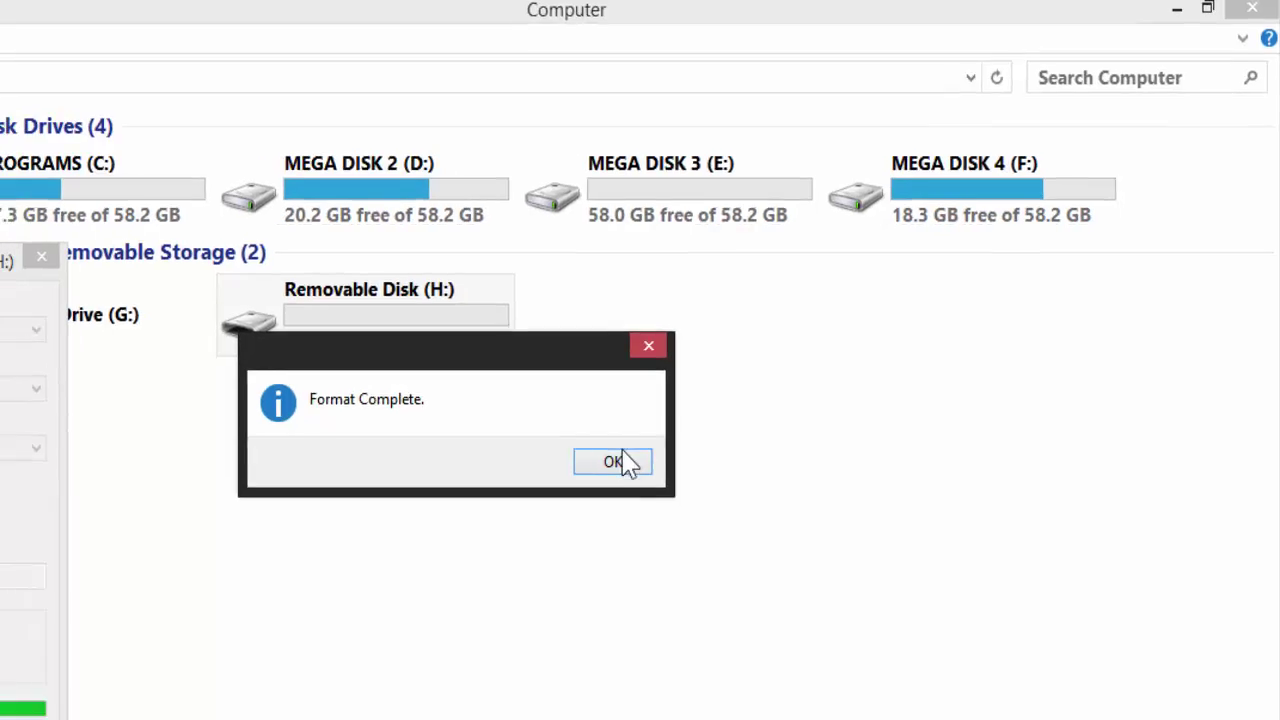
pyautogui.click(584, 482)
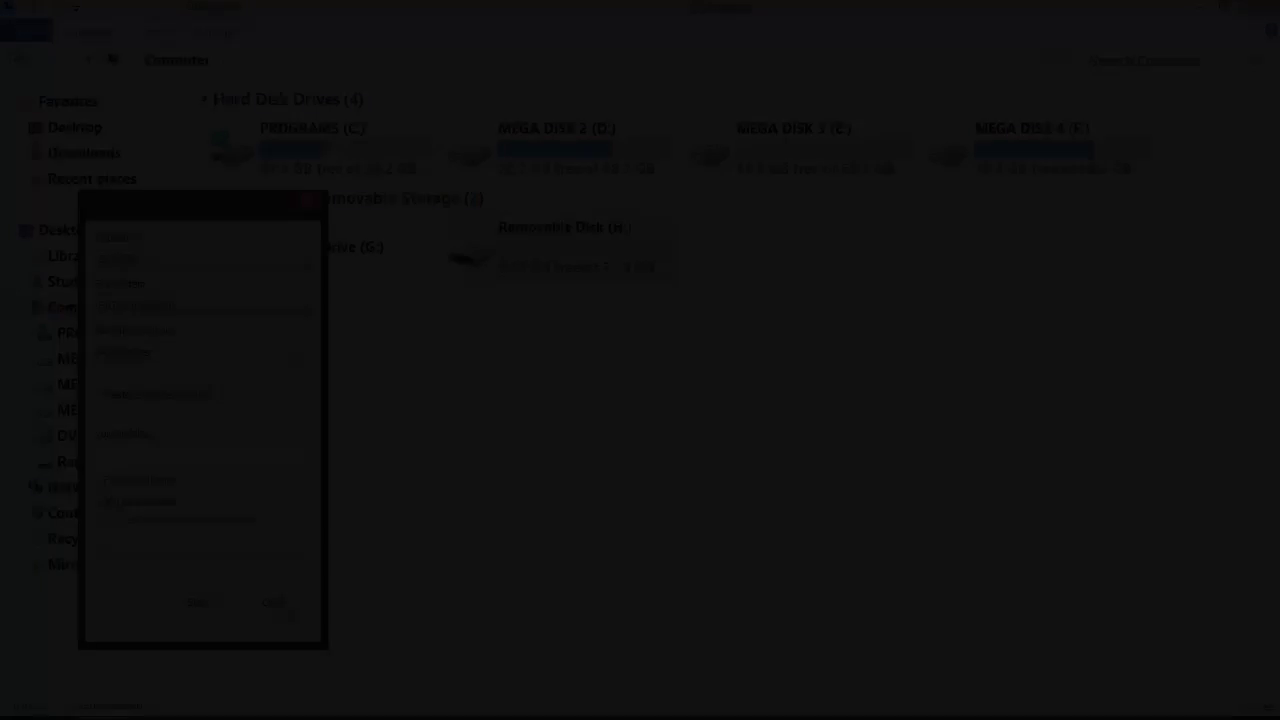
pyautogui.click(290, 608)
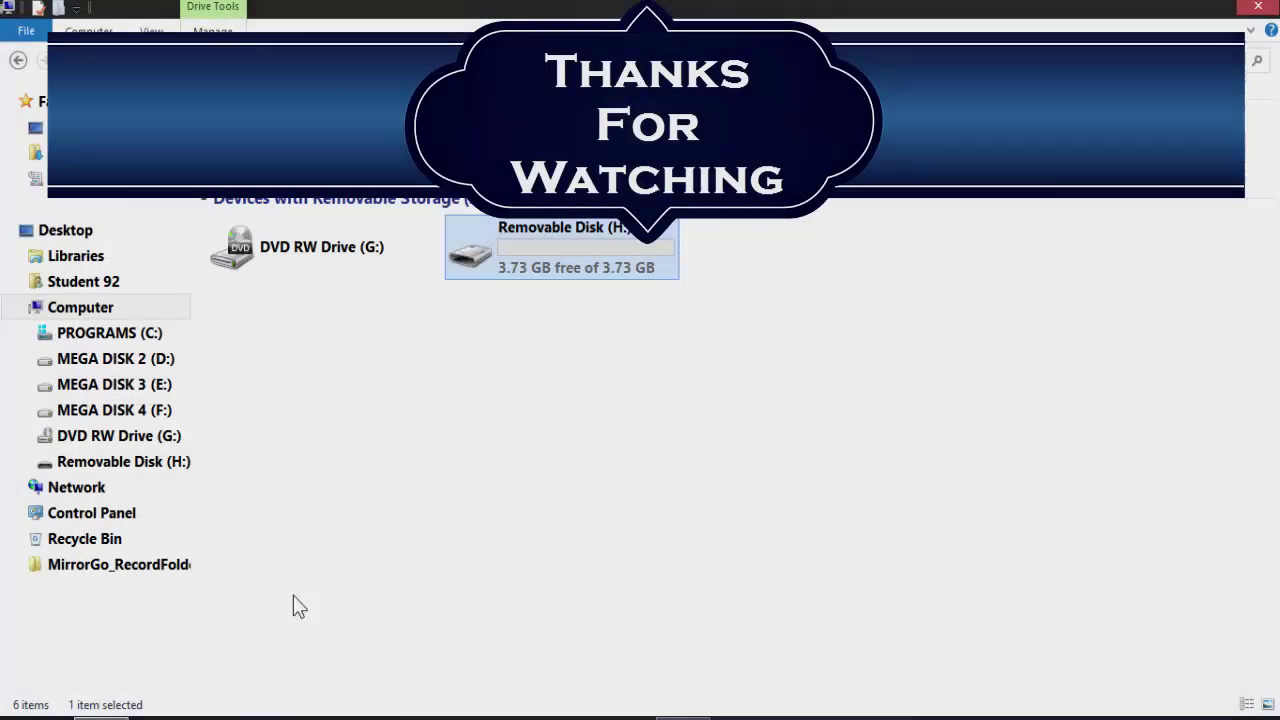
pyautogui.doubleClick(643, 250)
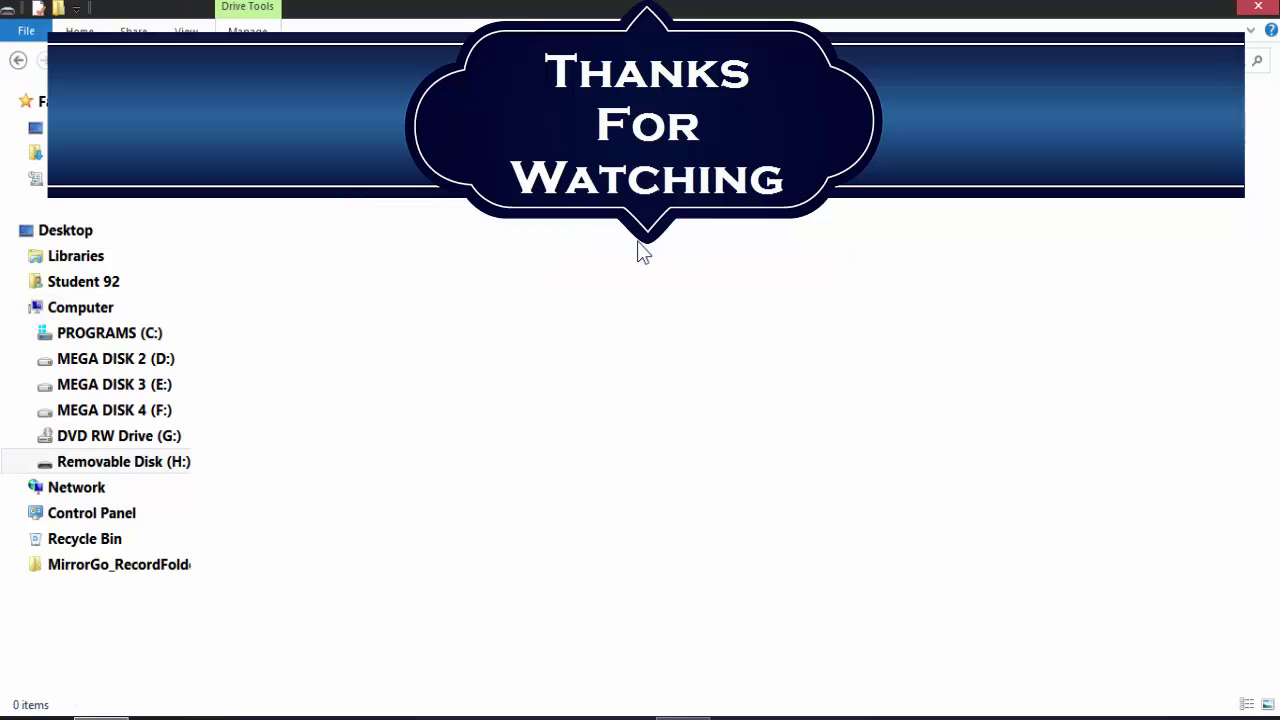
pyautogui.click(1257, 7)
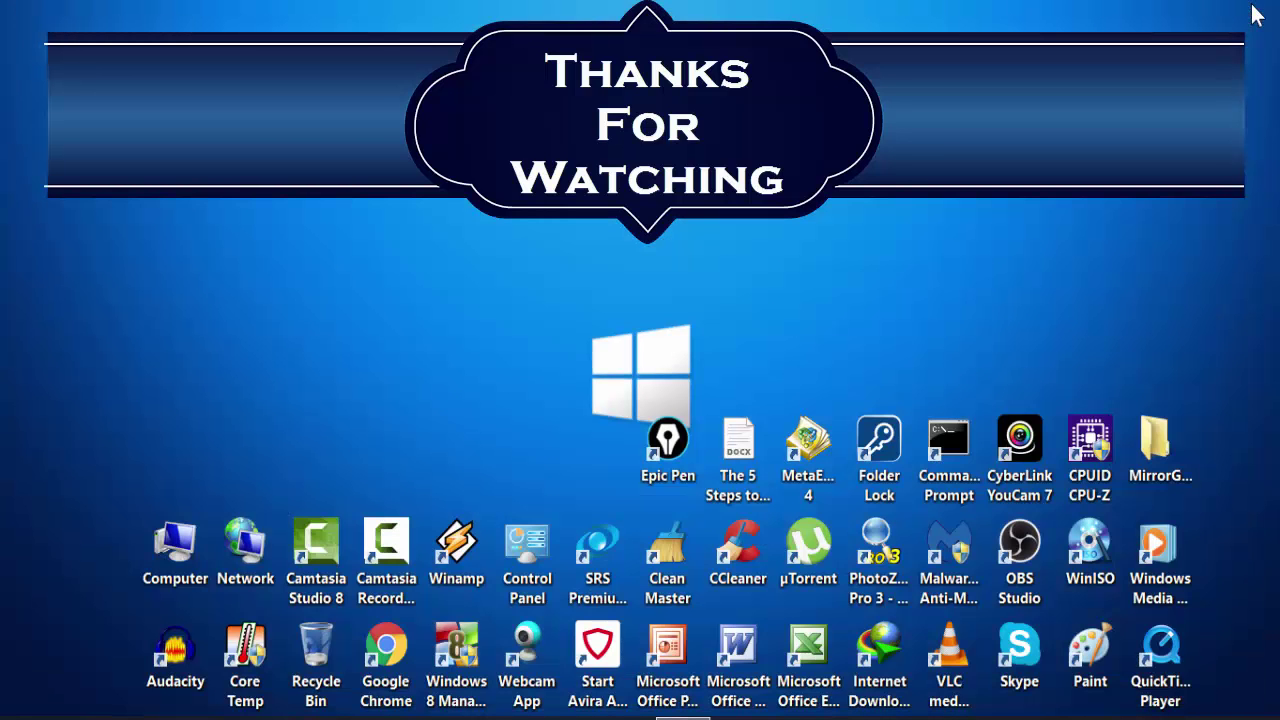